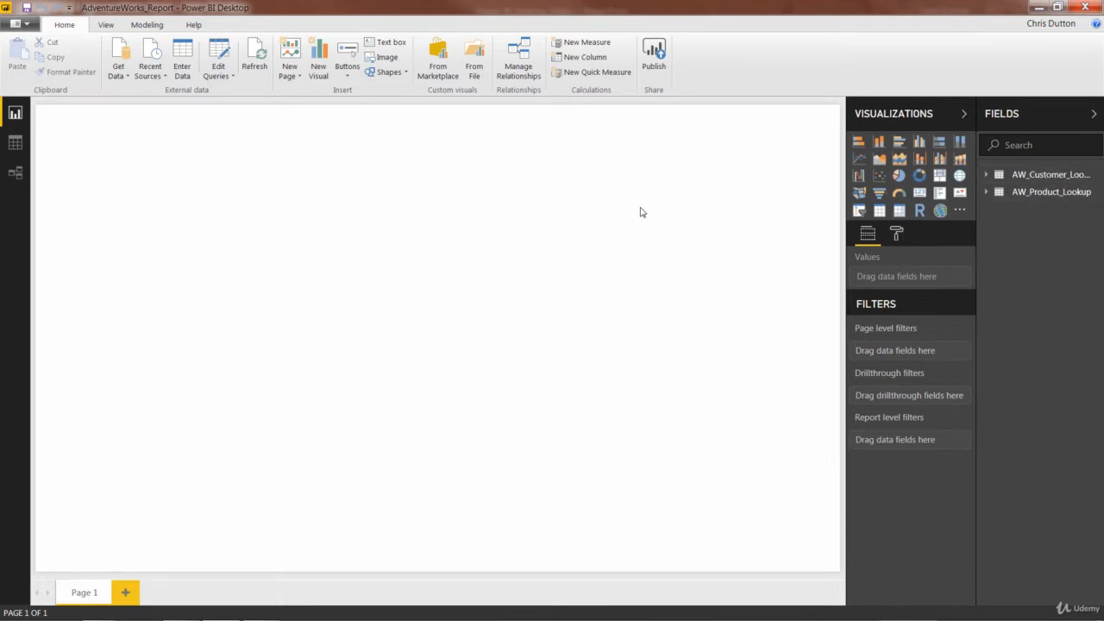
Step: Import the AdventureWorks_Calendar CSV file and open it for editing in the Power Query Editor
left_click(123, 74)
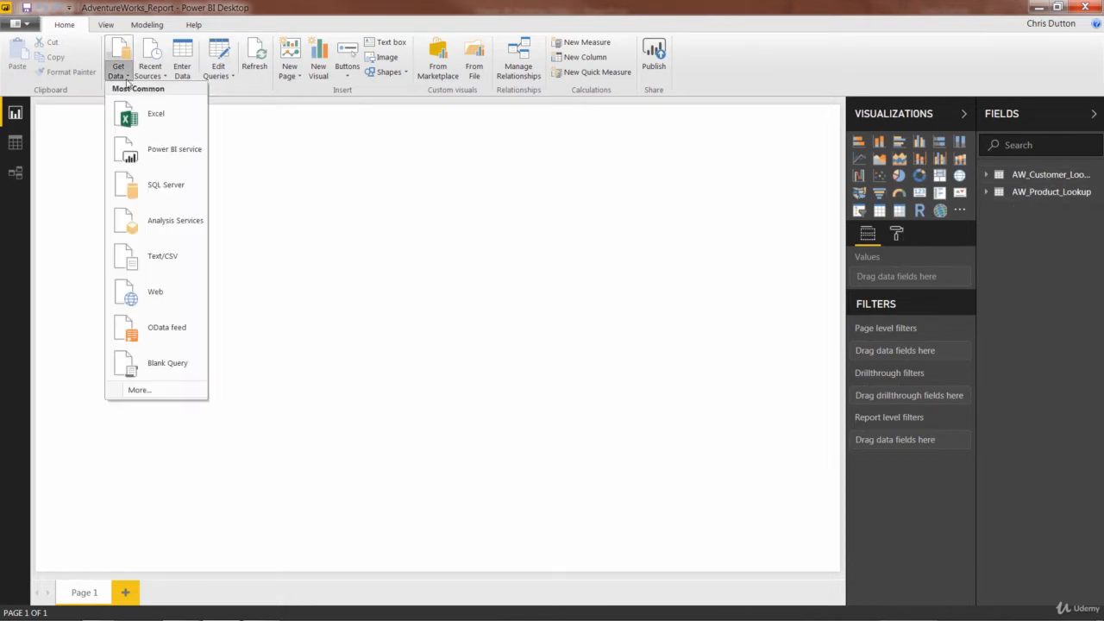
left_click(179, 255)
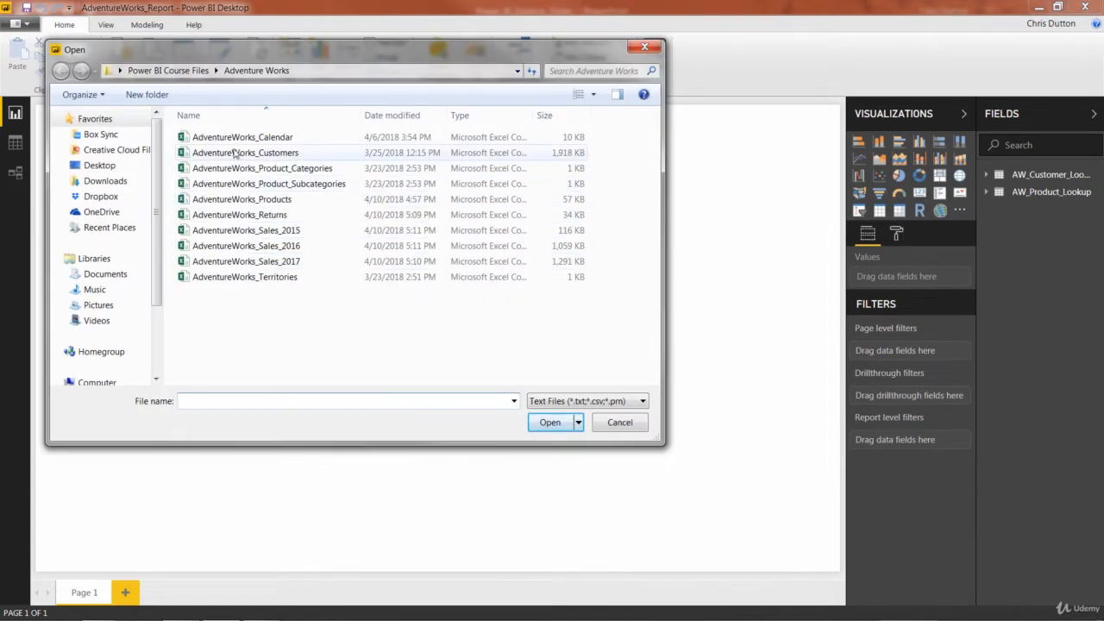
double_click(265, 141)
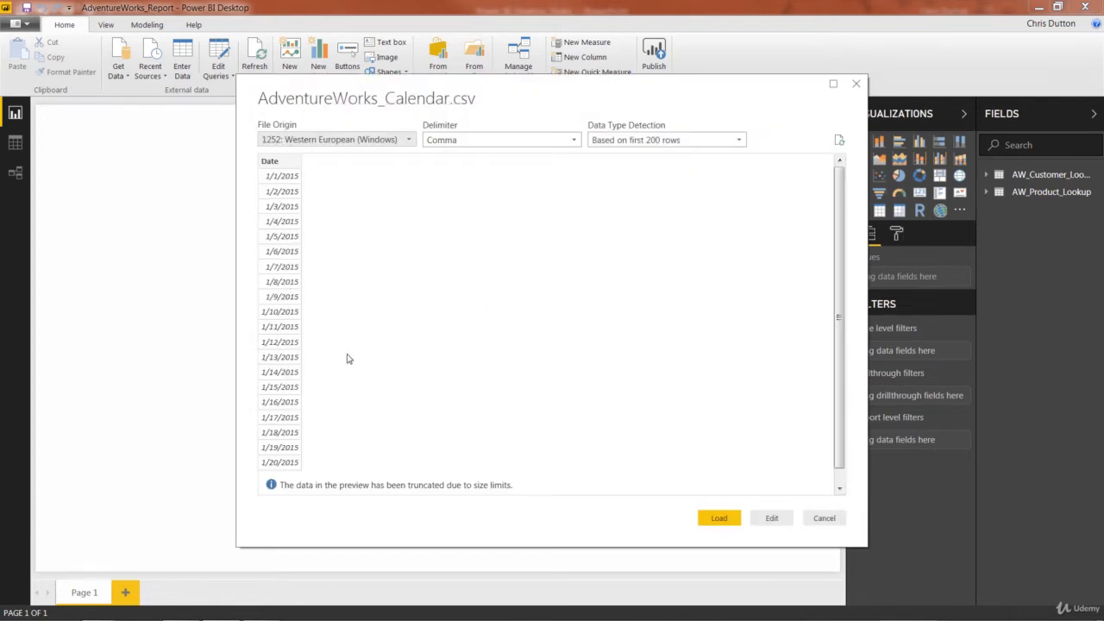
left_click(771, 519)
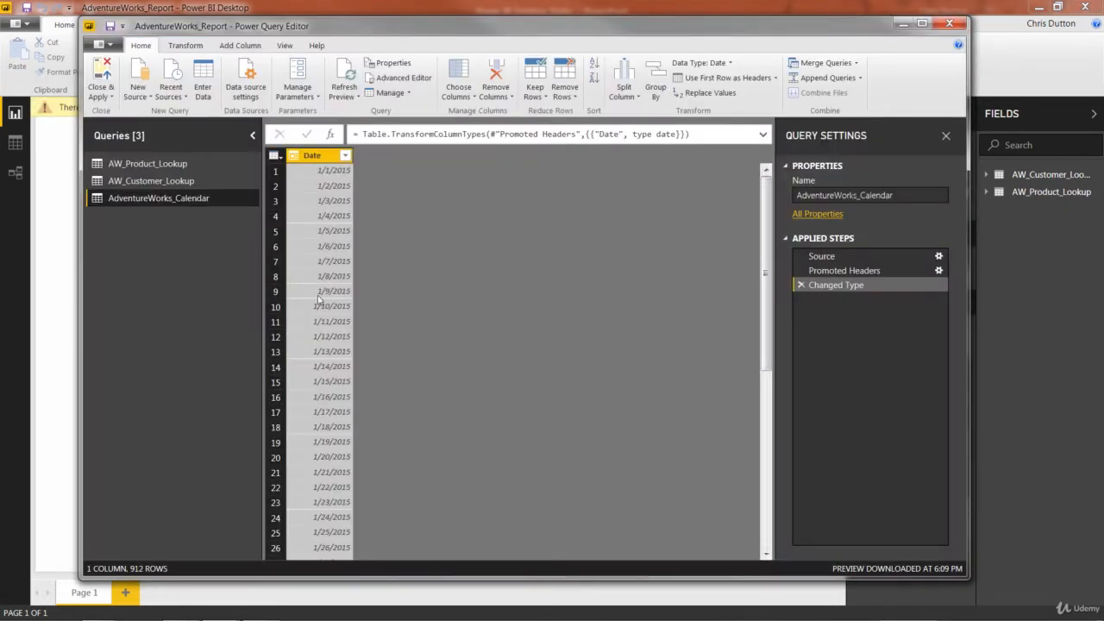
Step: Rename the AdventureWorks_Calendar query as AW_Calendar_Lookup
left_click(893, 196)
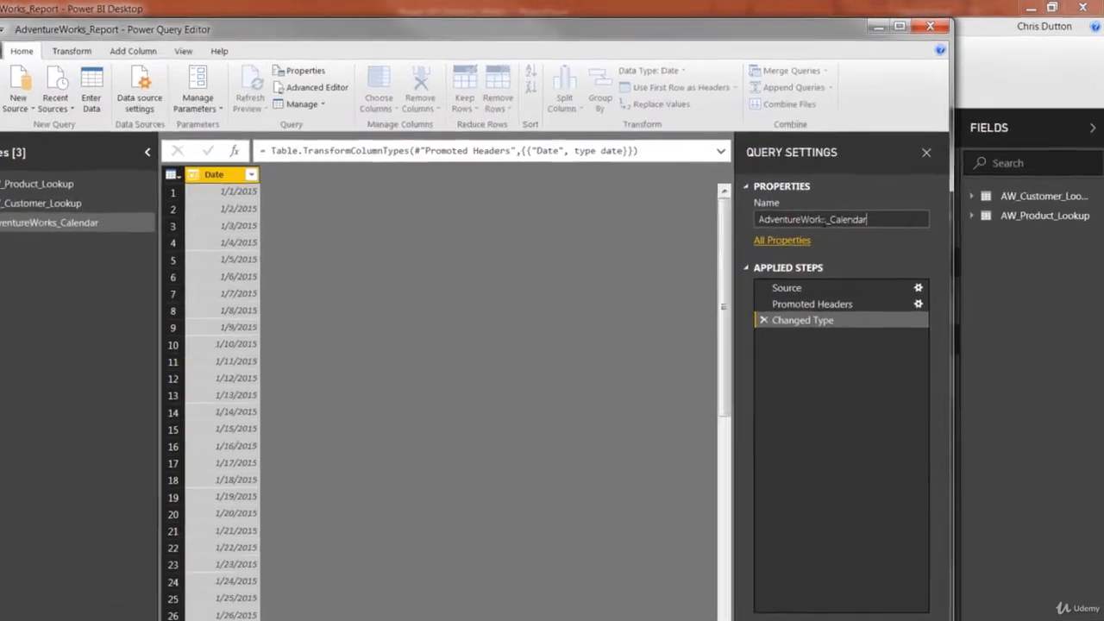
left_click_drag(857, 195, 782, 195)
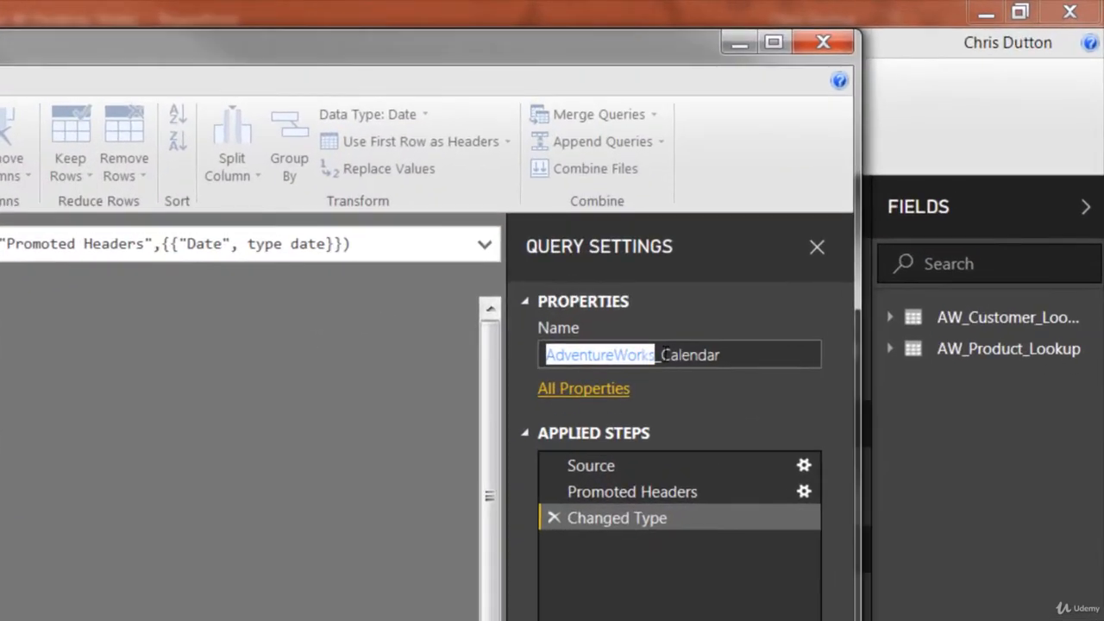
type("AW")
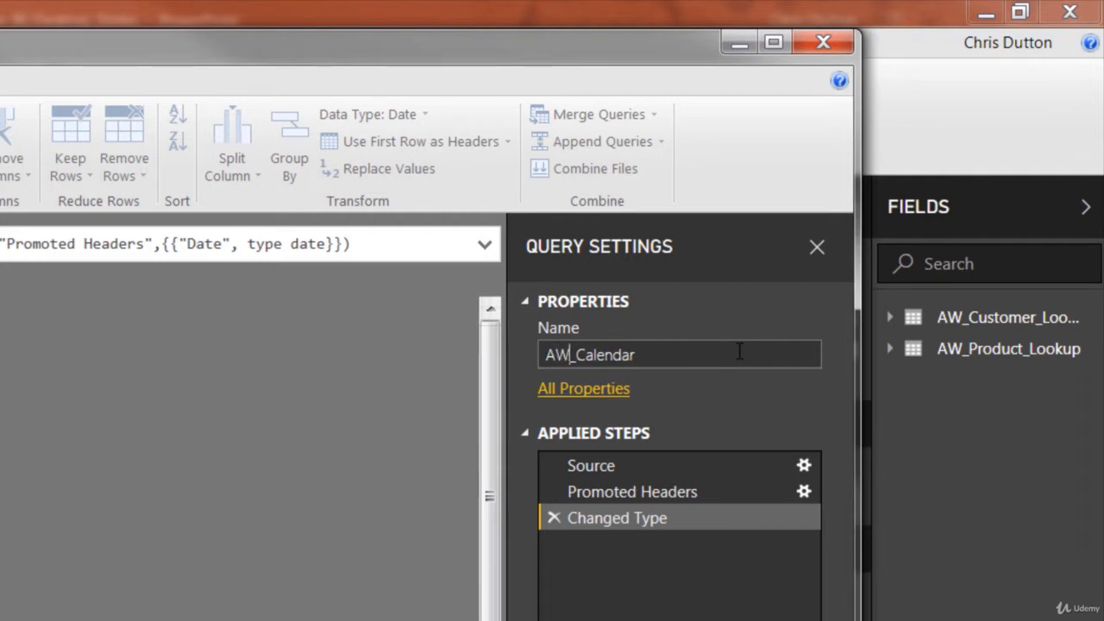
left_click(704, 355)
type("_Lookup")
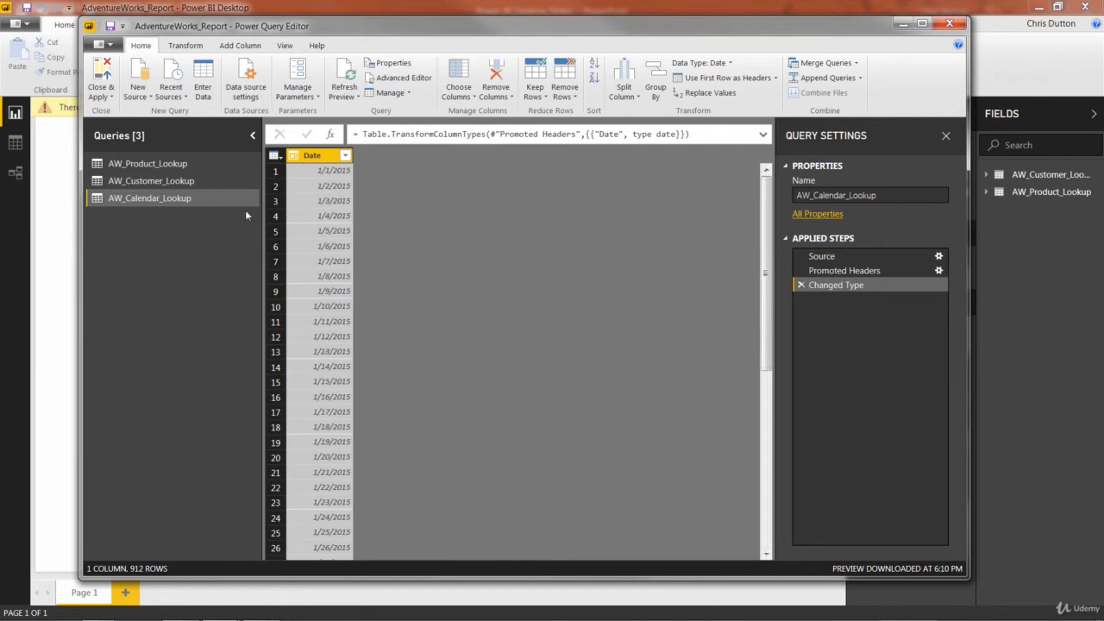
Step: Transform the Date column into its earliest date to check it, and delete that applied step
left_click(187, 47)
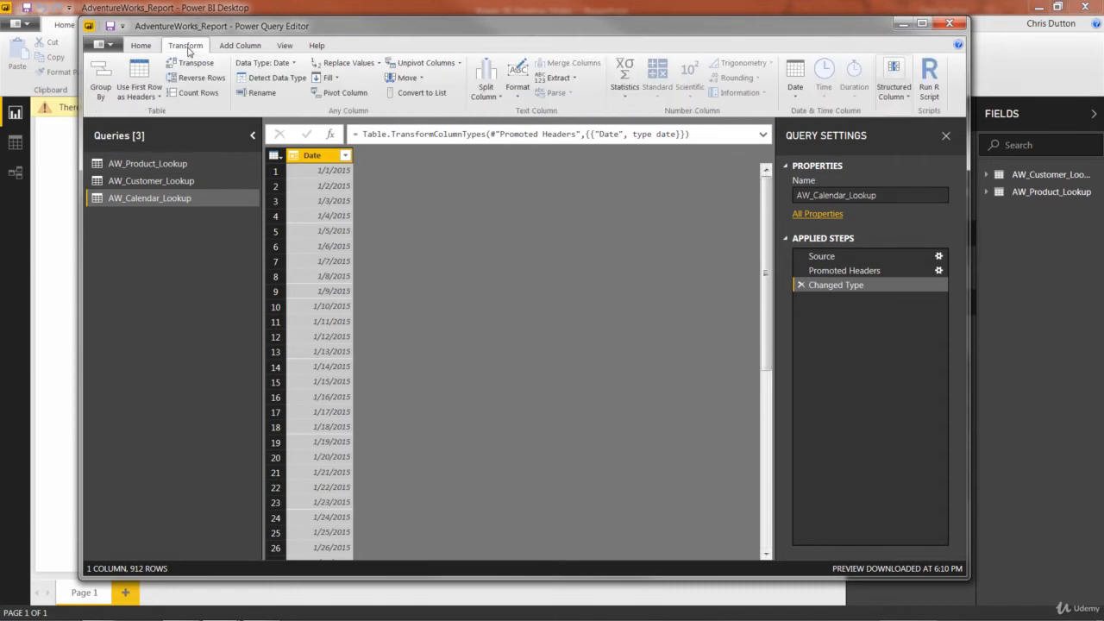
left_click(794, 82)
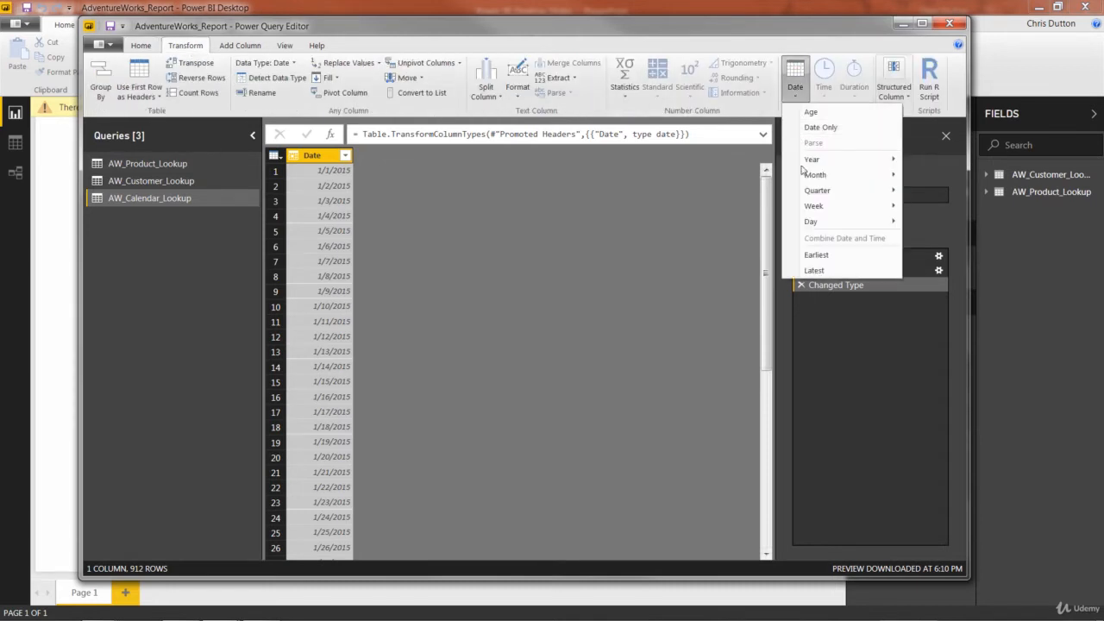
left_click(815, 256)
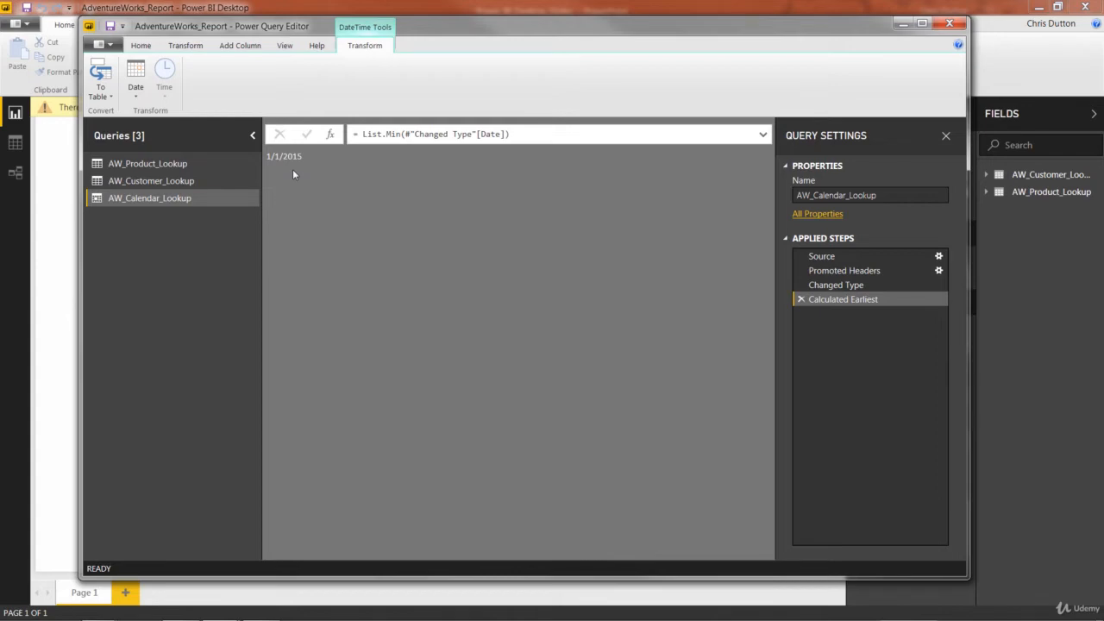
left_click(798, 299)
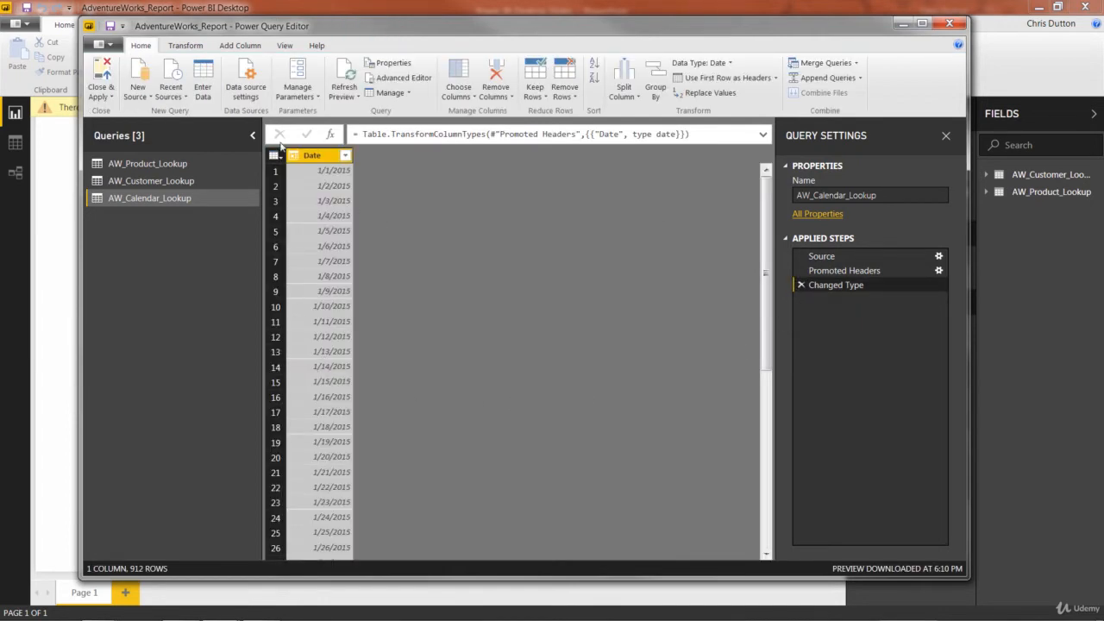
Step: Transform the Date column into its latest date to check it, and delete that applied step
left_click(185, 44)
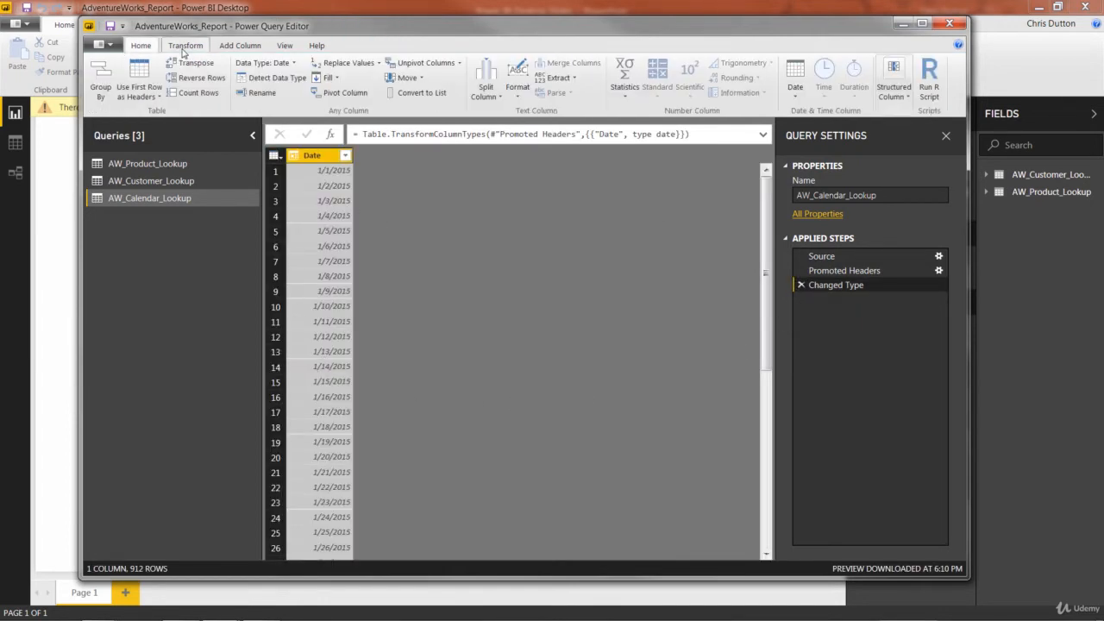
left_click(788, 100)
left_click(814, 271)
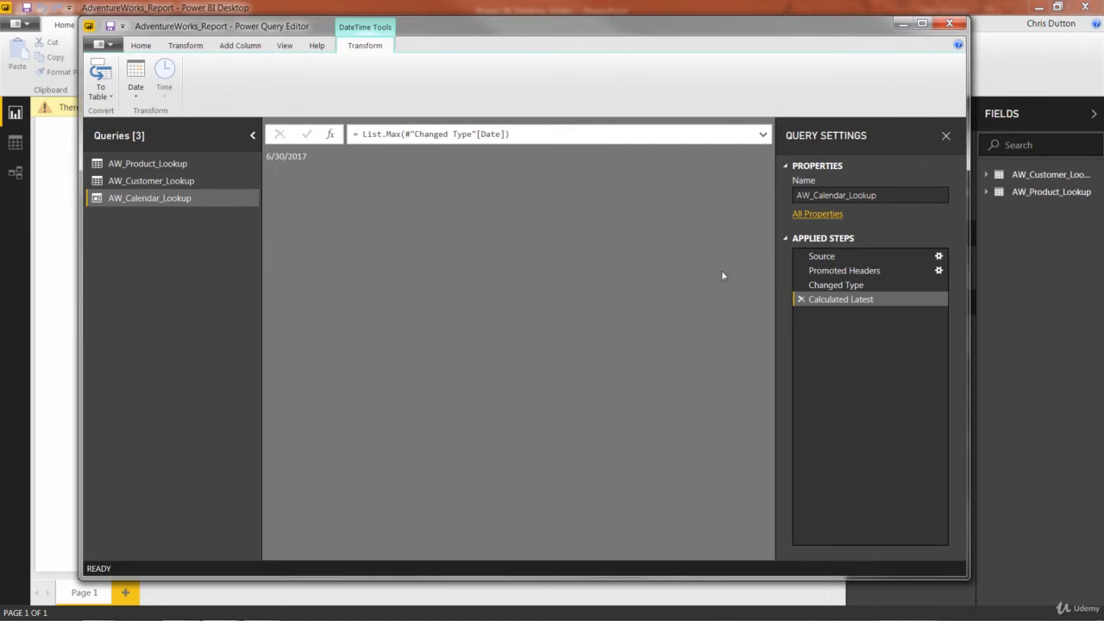
left_click(797, 299)
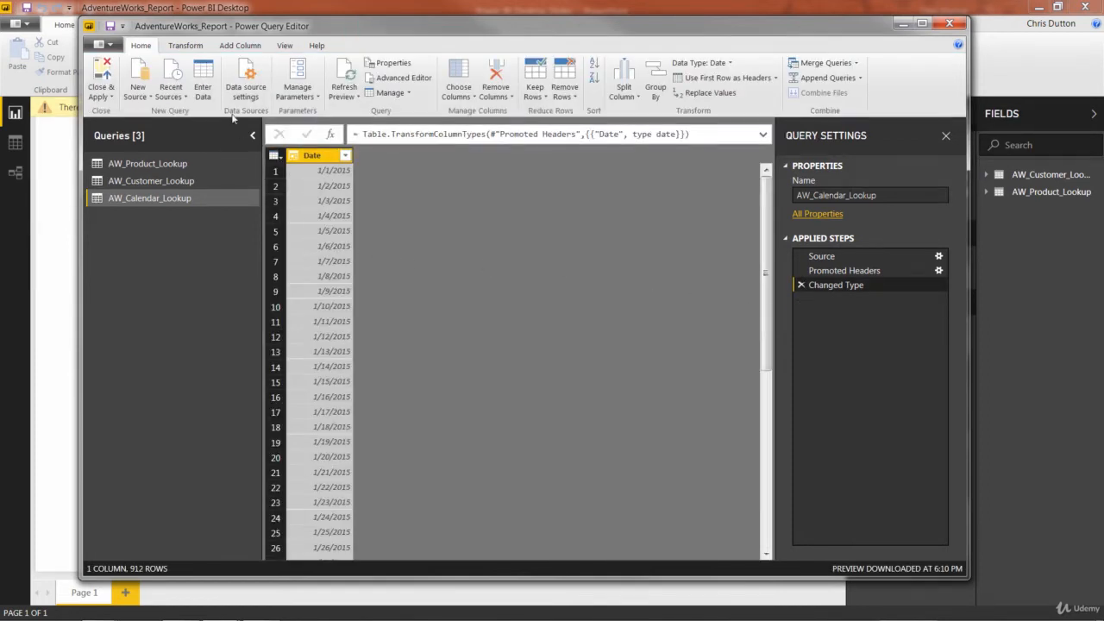
Step: Add a new column with the name of the day, derived from the Date column
left_click(244, 47)
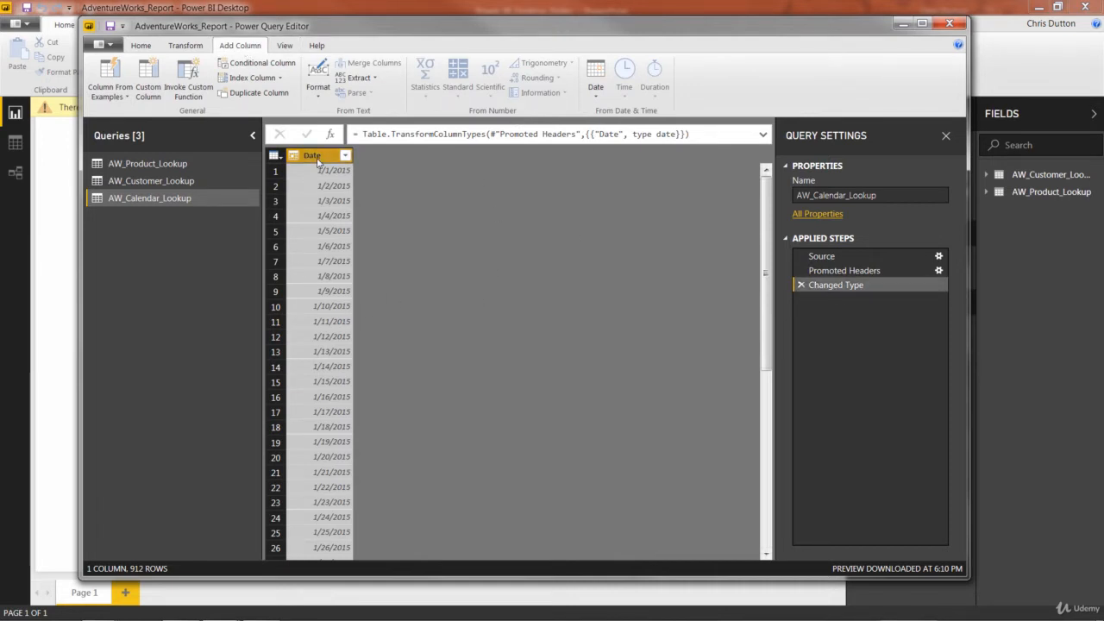
left_click(594, 99)
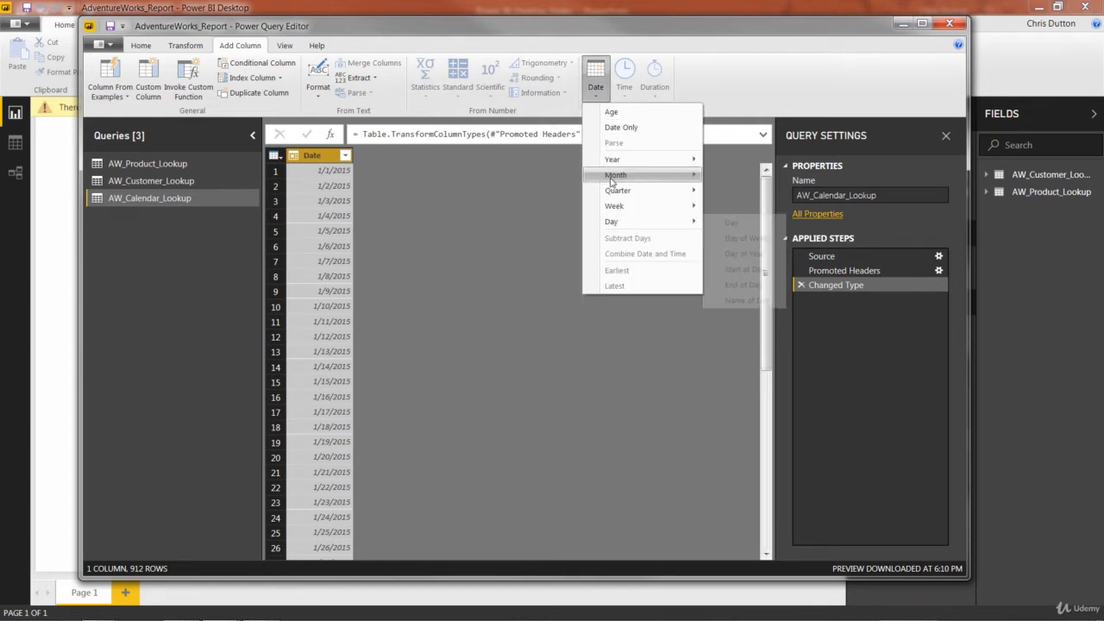
mouse_move(624, 222)
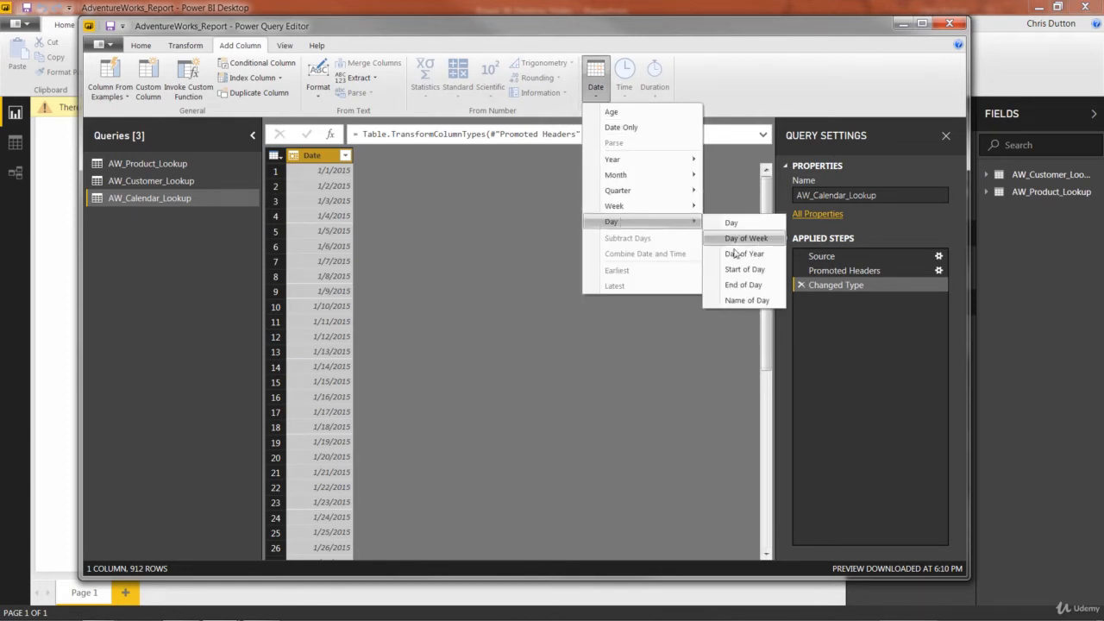
left_click(741, 301)
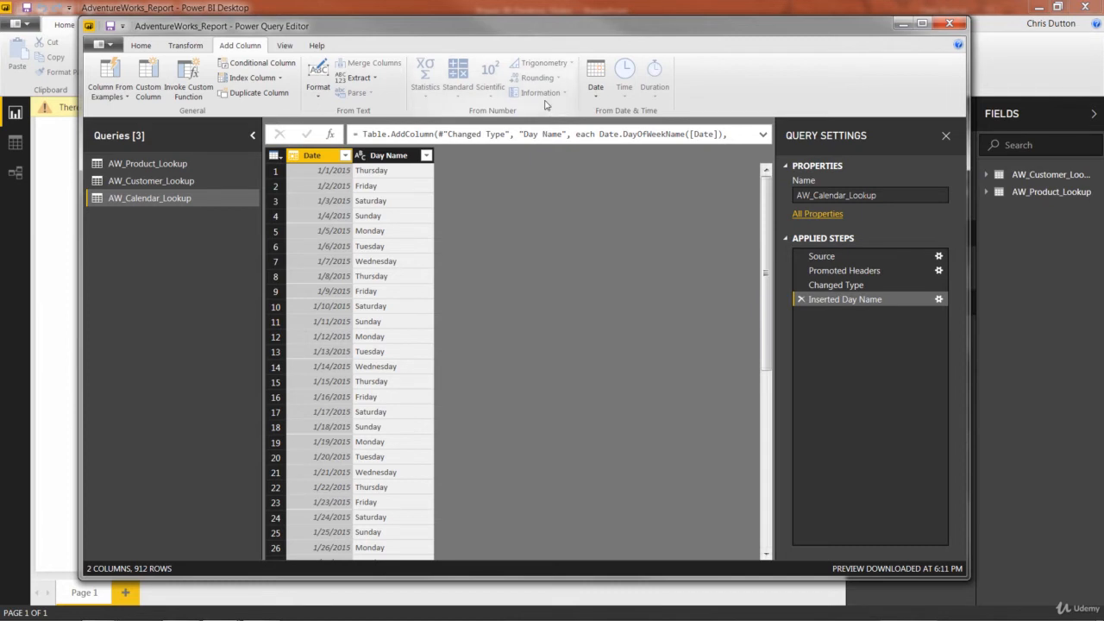
Step: Add a Start of Week column derived from the Date column, after checking the date options for the Day Name column
left_click(395, 159)
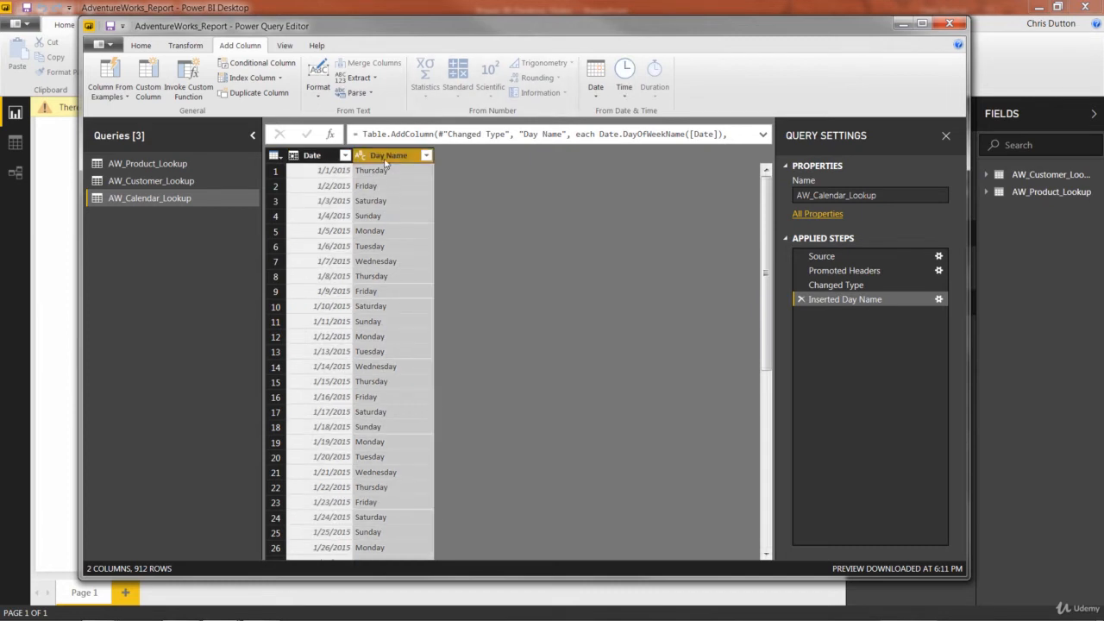
left_click(596, 82)
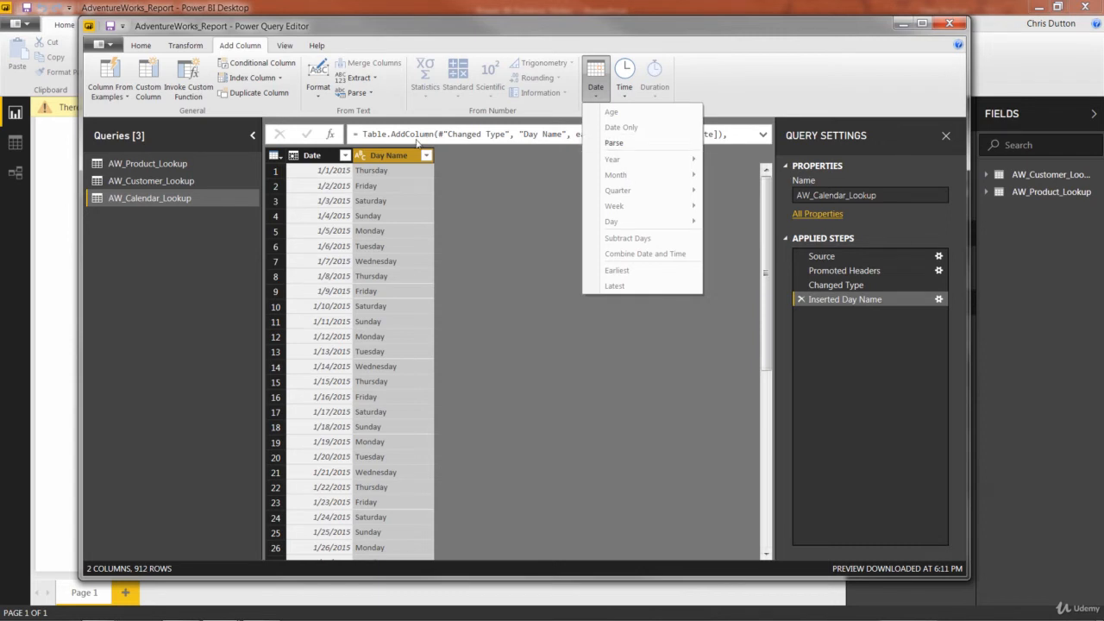
left_click(311, 157)
left_click(311, 157)
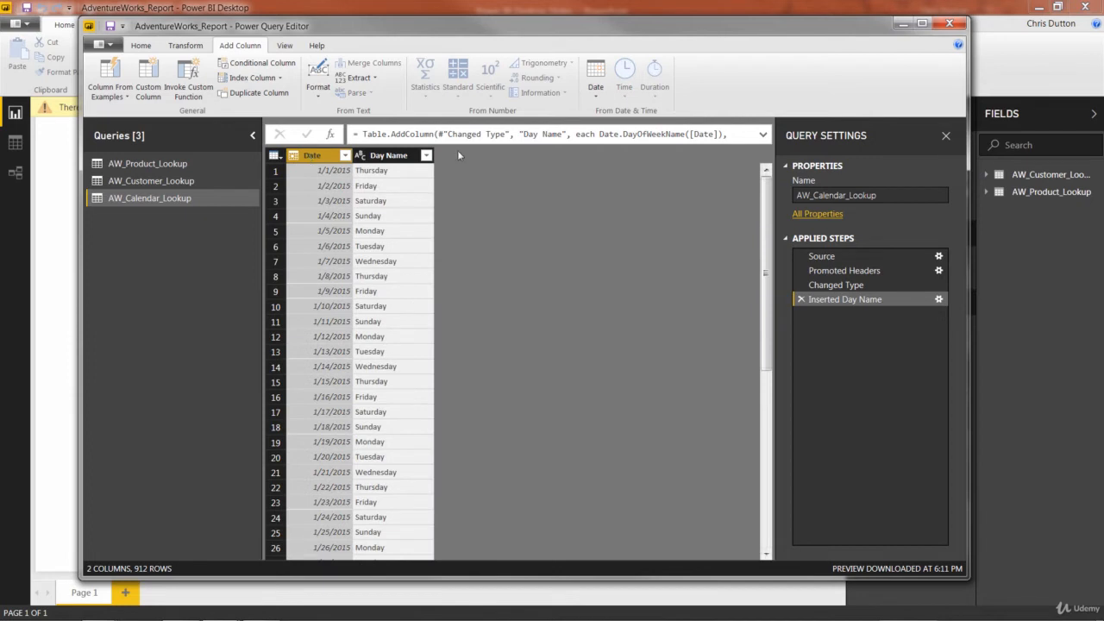
left_click(597, 94)
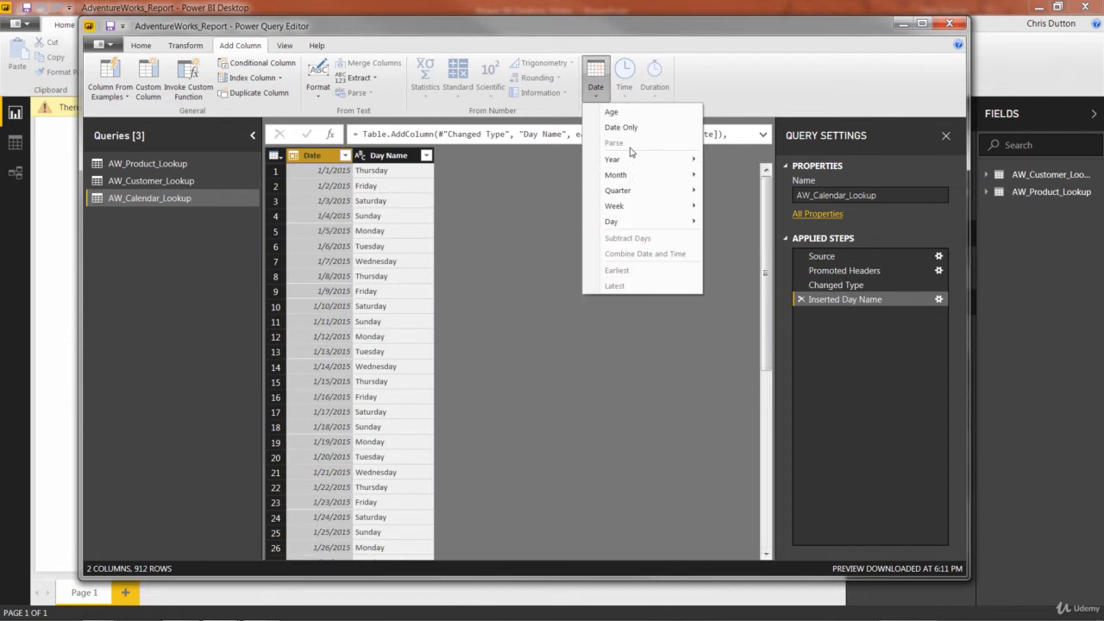
mouse_move(630, 207)
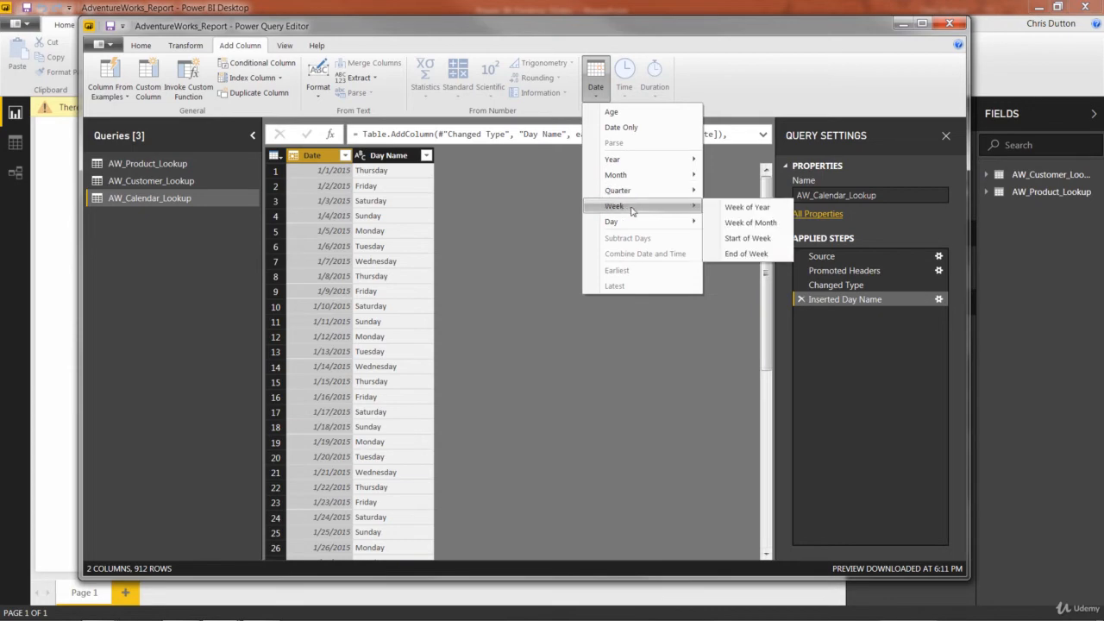
left_click(737, 238)
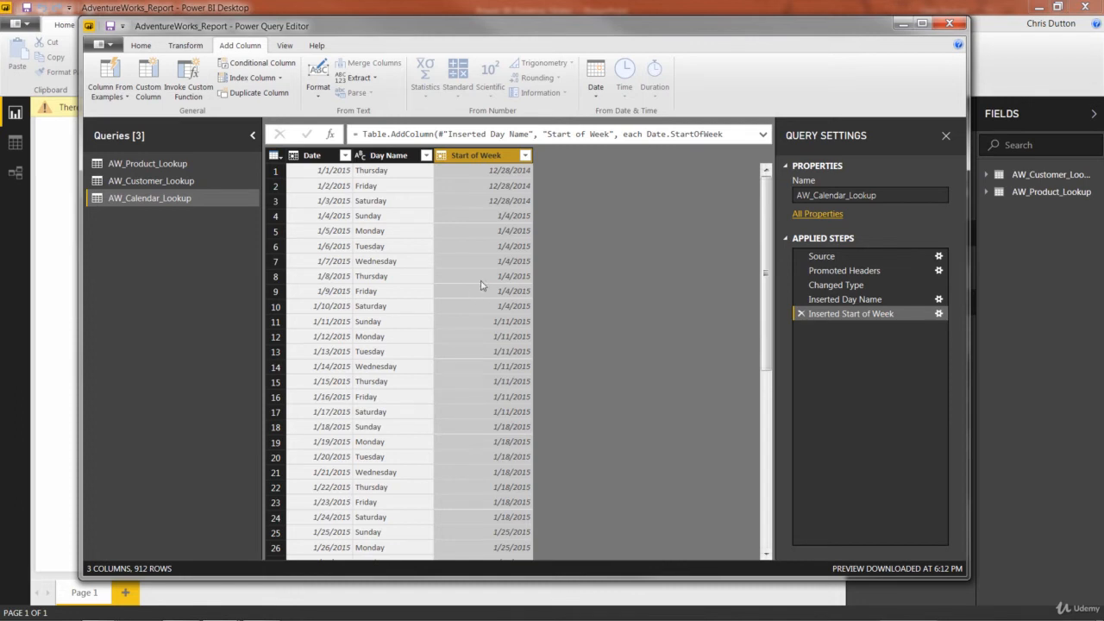
Step: Expand the Start of Week column's formula and add 1 as the second argument of Date.StartOfWeek after [Date]
left_click(762, 136)
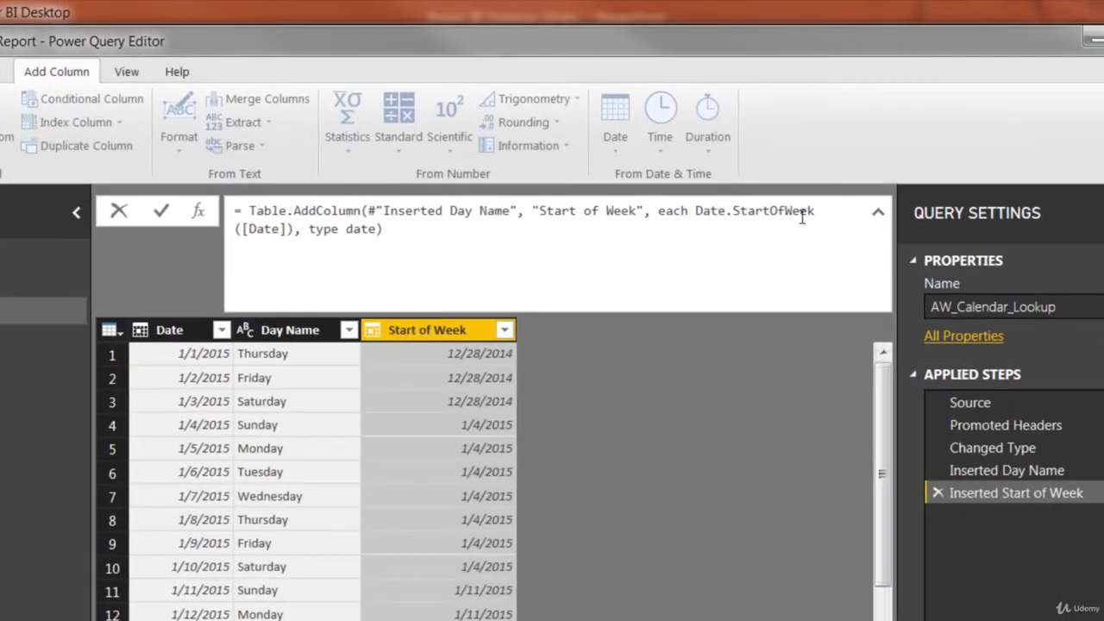
left_click(288, 228)
type(",")
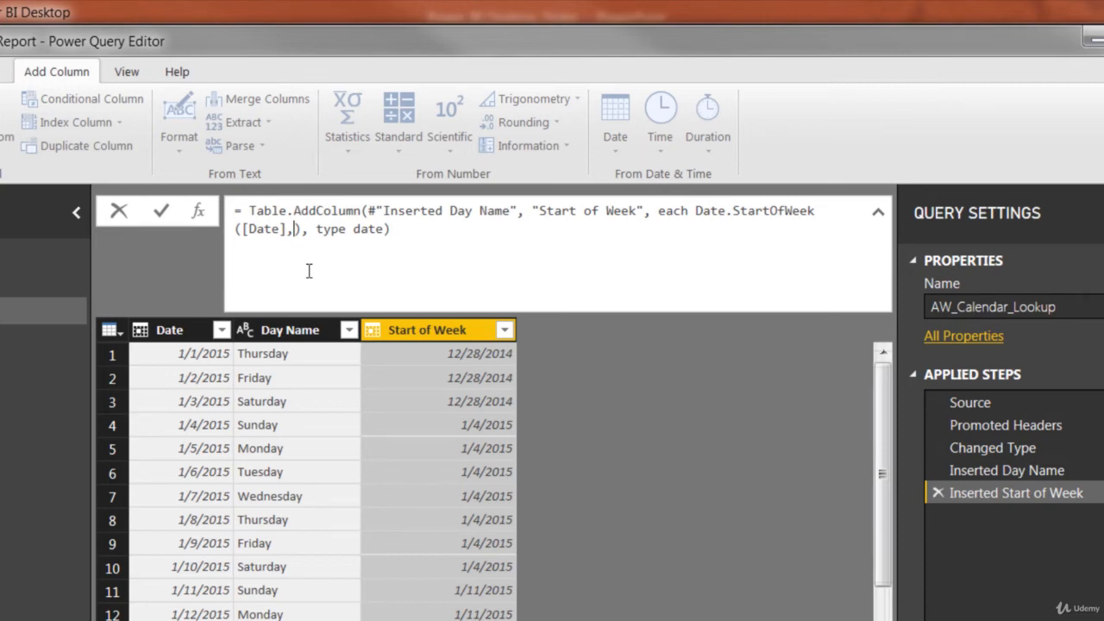
type("1")
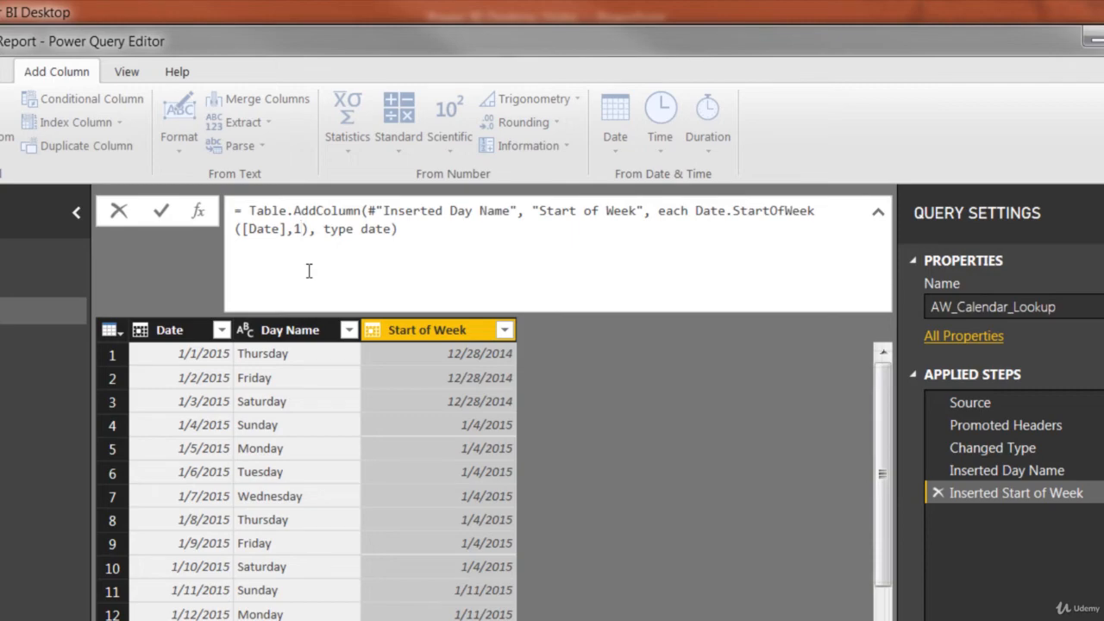
key("Return")
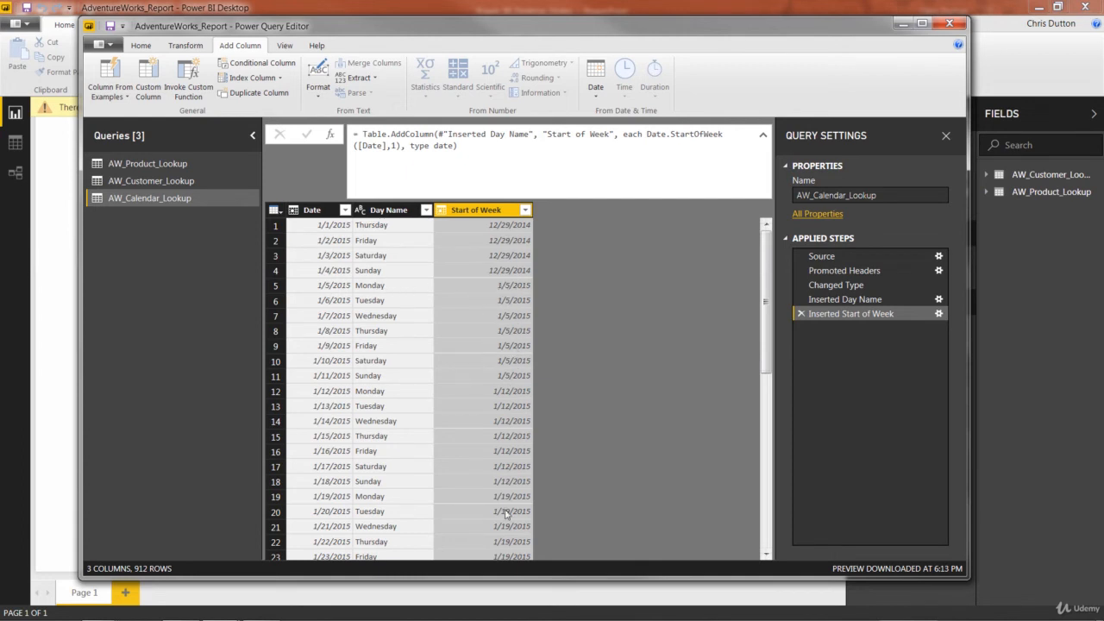
Step: Set the second argument of Date.StartOfWeek in the Start of Week formula to 2
left_click(400, 148)
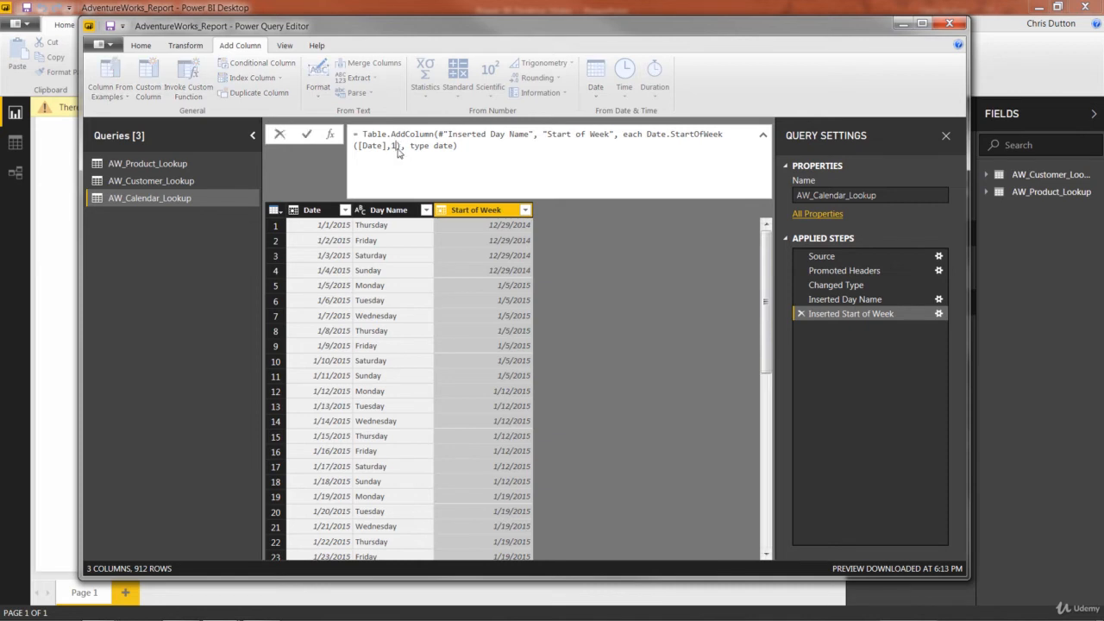
key("BackSpace")
type("2")
key("Return")
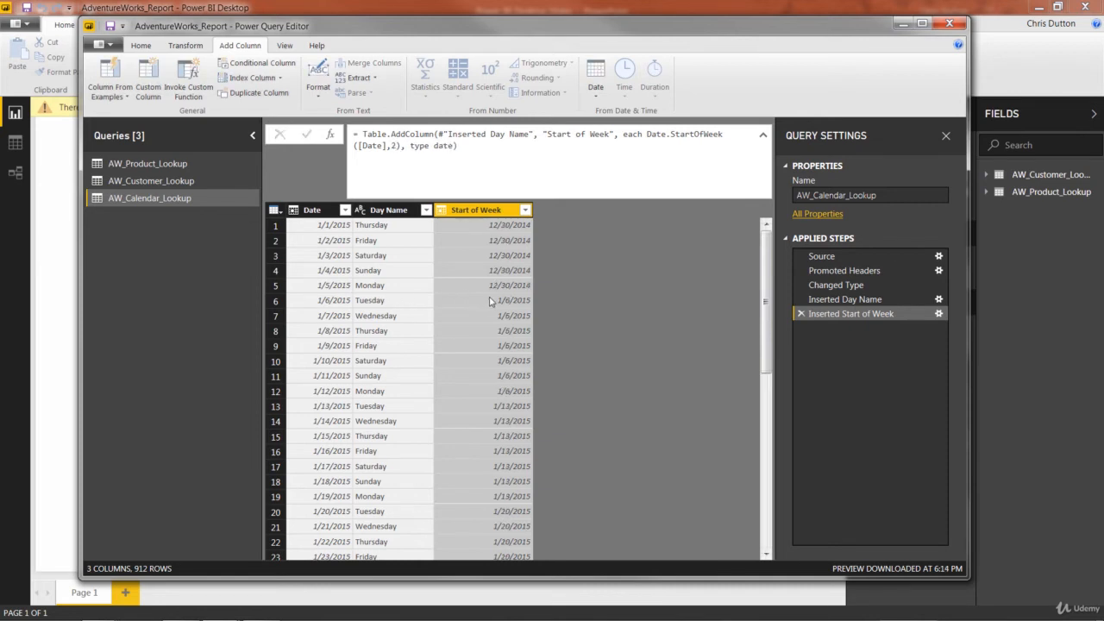
Step: Replace the second argument of Date.StartOfWeek in the Start of Week formula with Day.Monday and collapse the expanded formula
left_click(396, 145)
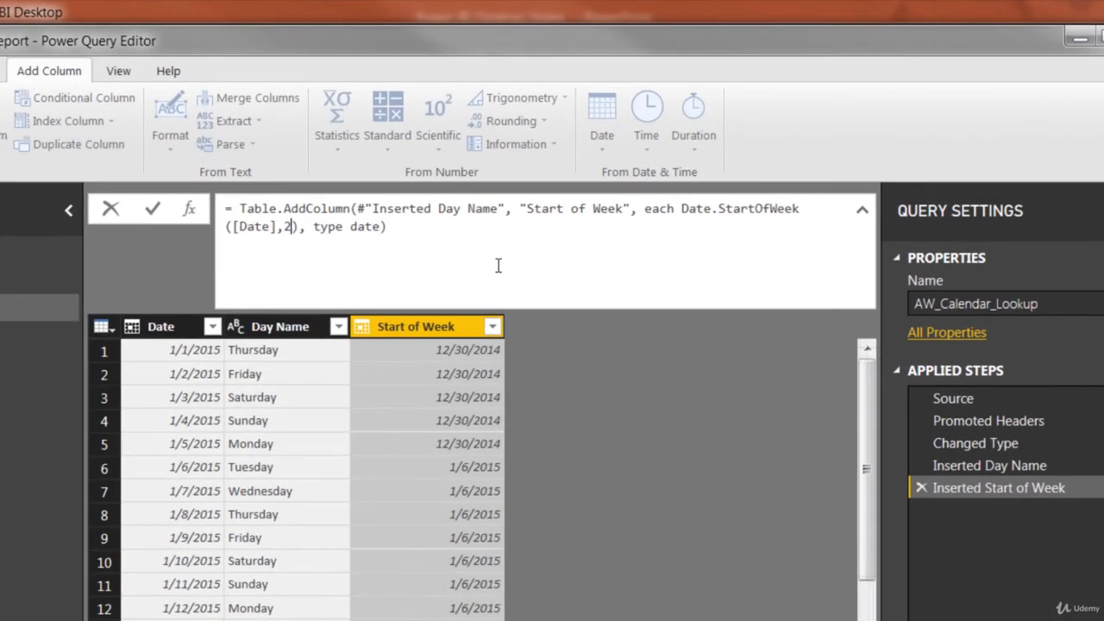
key("BackSpace")
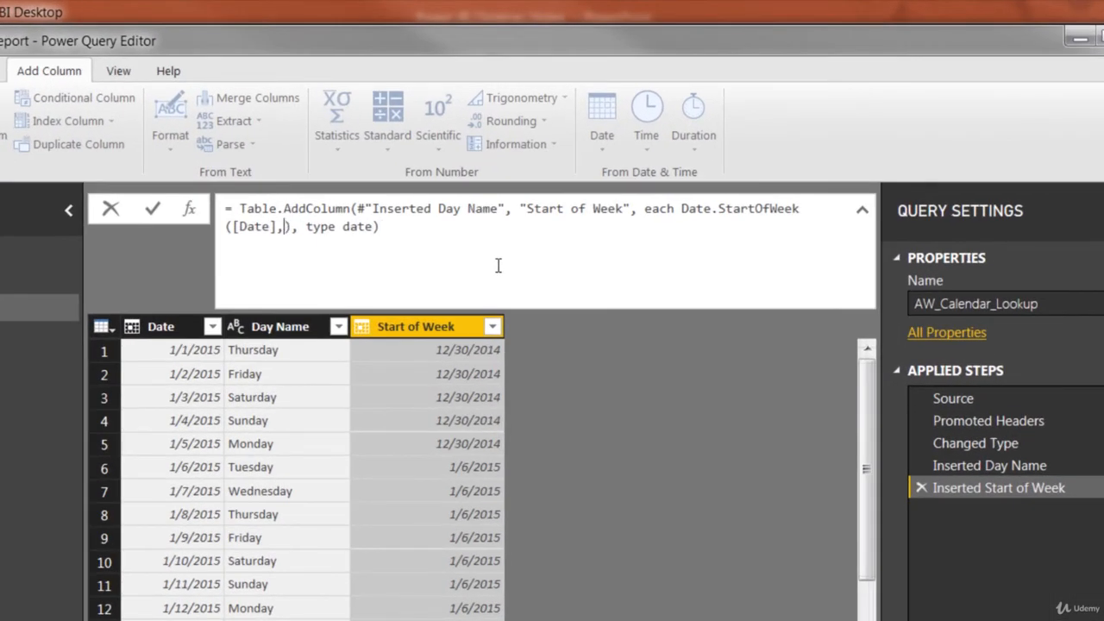
type("Day")
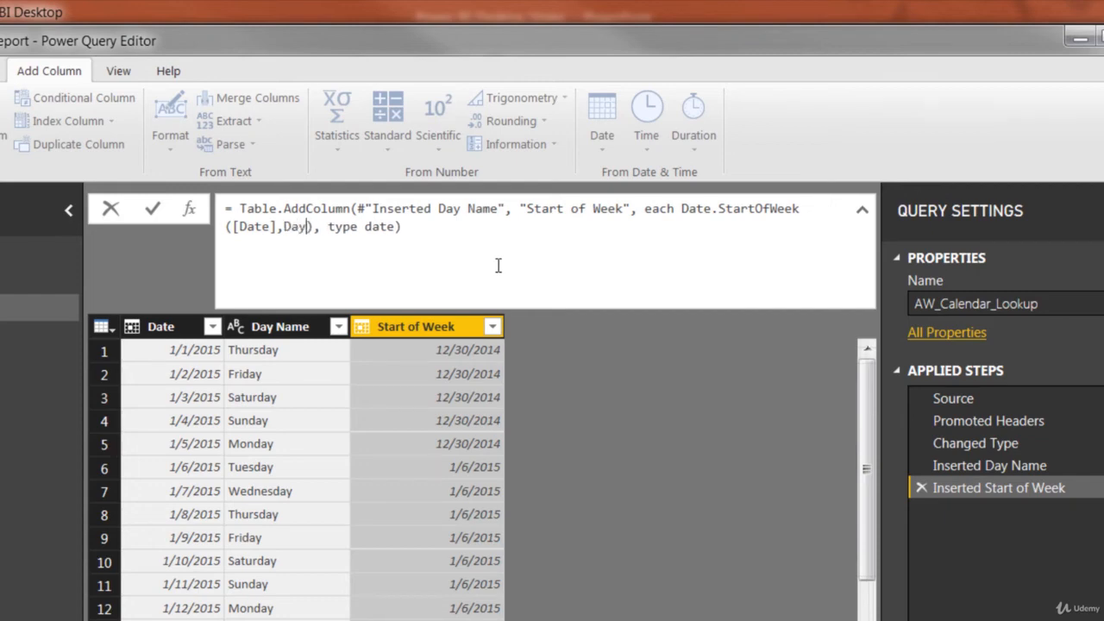
type(".Monday")
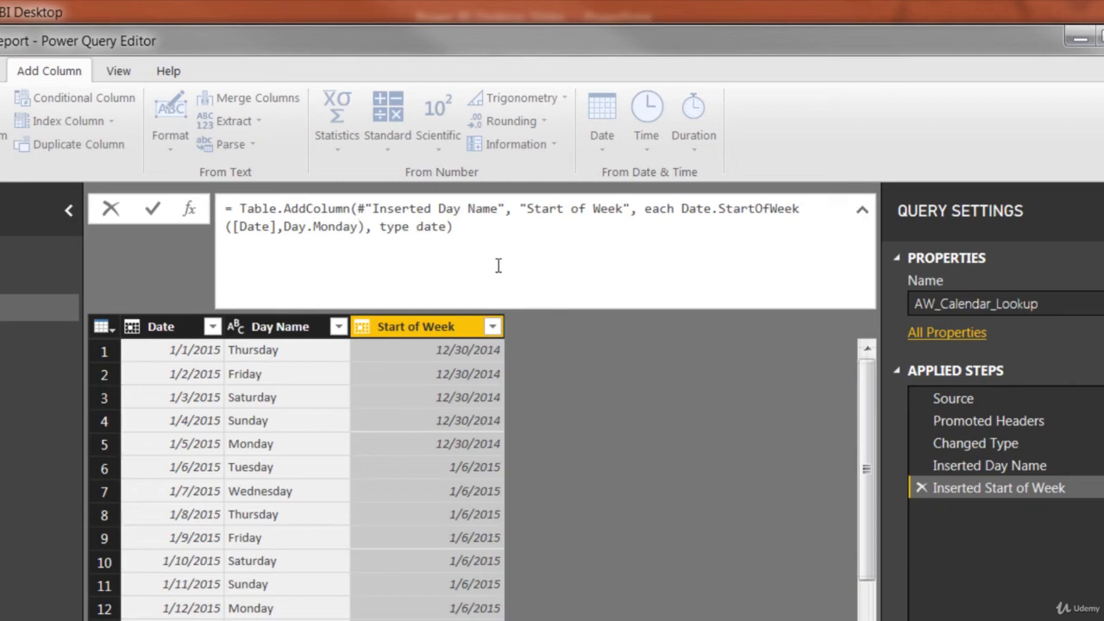
key("Return")
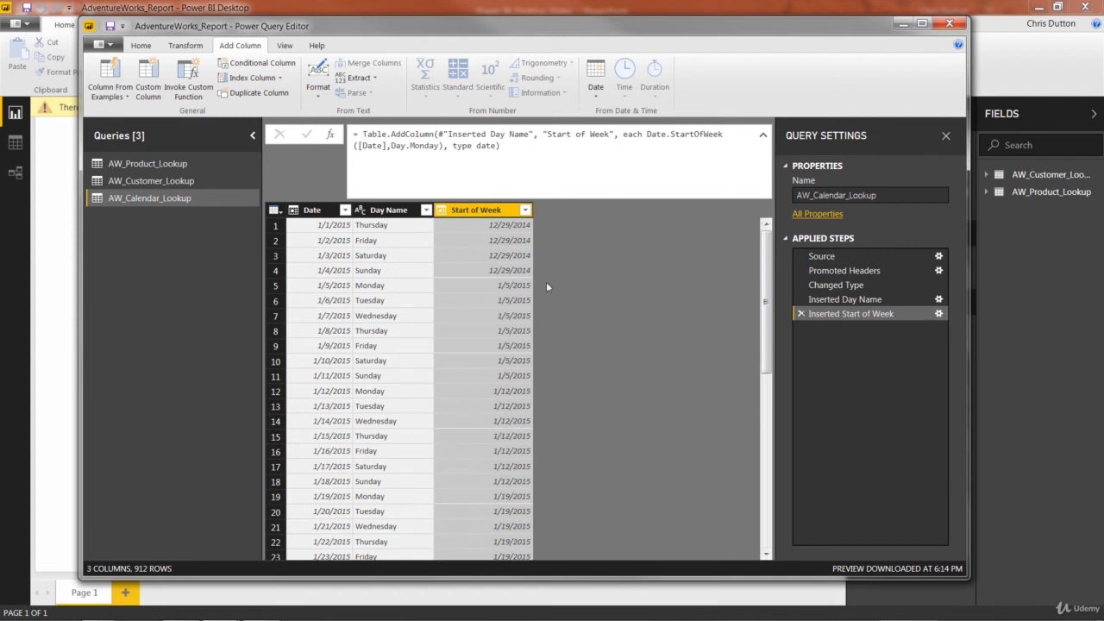
left_click(762, 134)
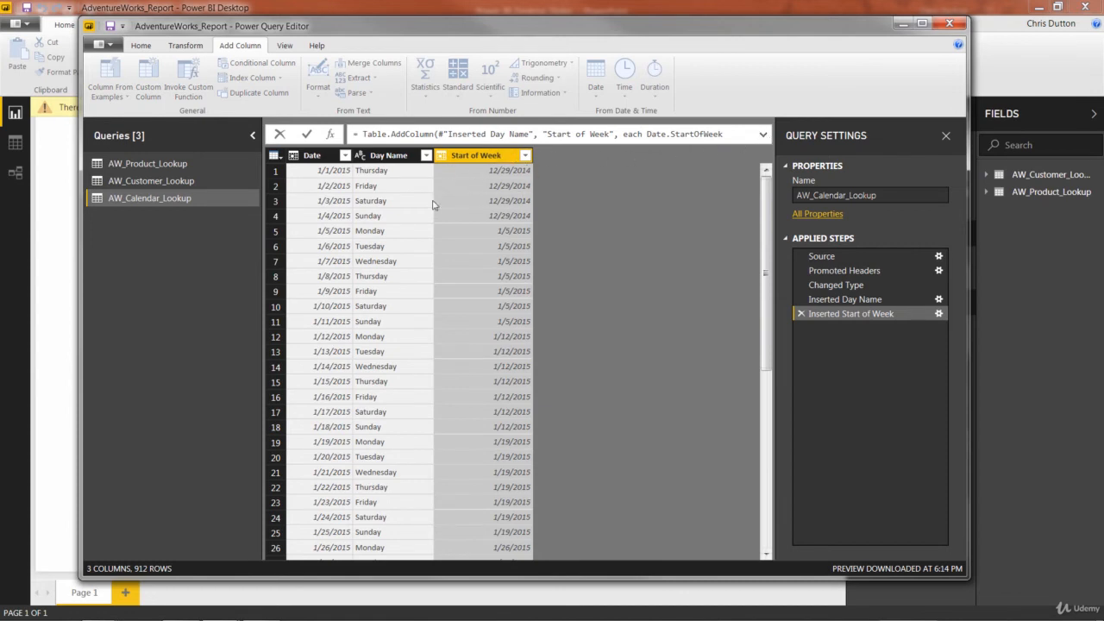
Step: Add a Start of Month column derived from the Date column and check its values across the first months
left_click(314, 157)
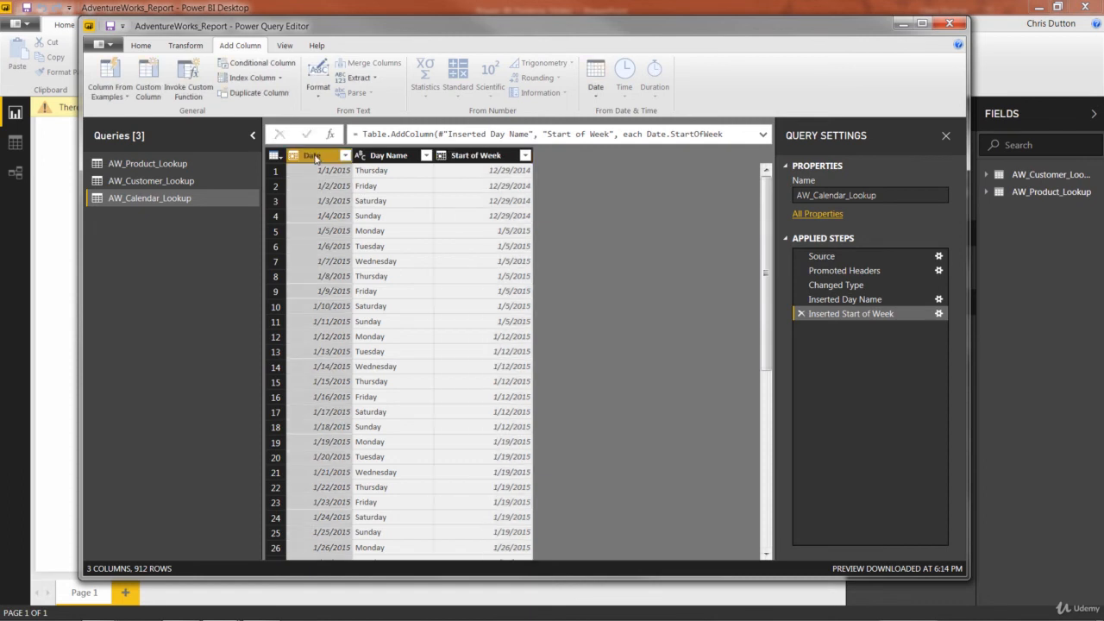
left_click(597, 95)
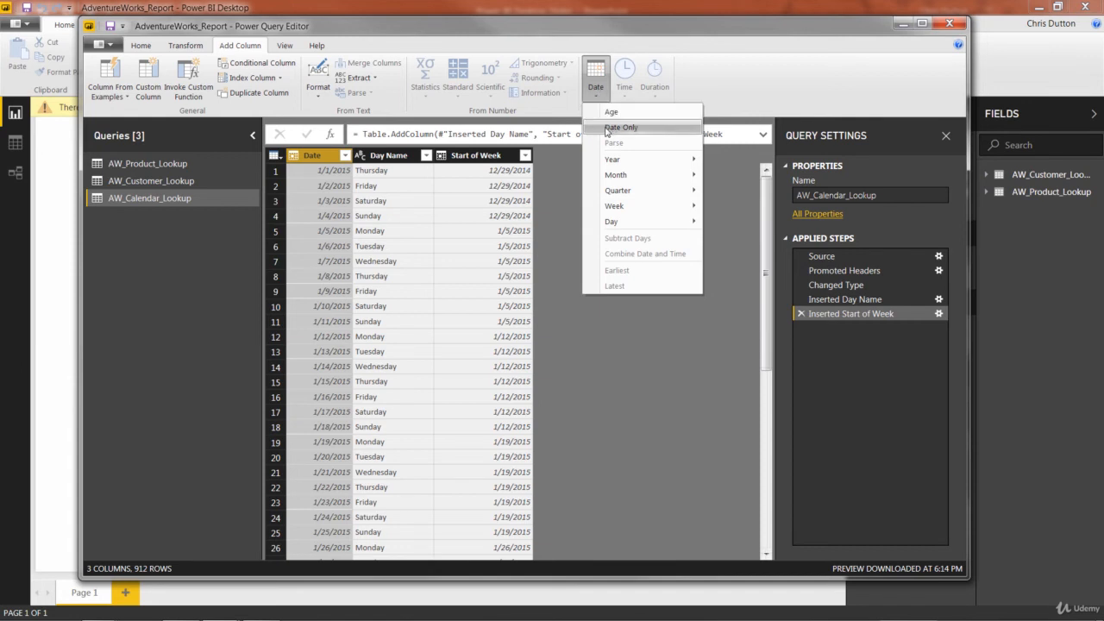
mouse_move(627, 176)
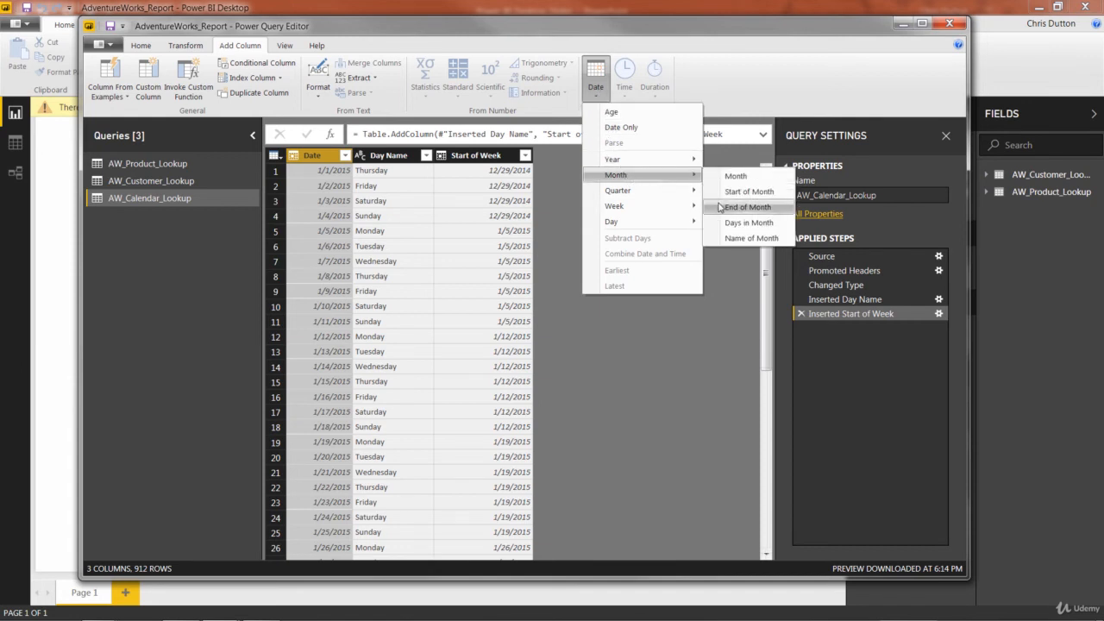
left_click(744, 192)
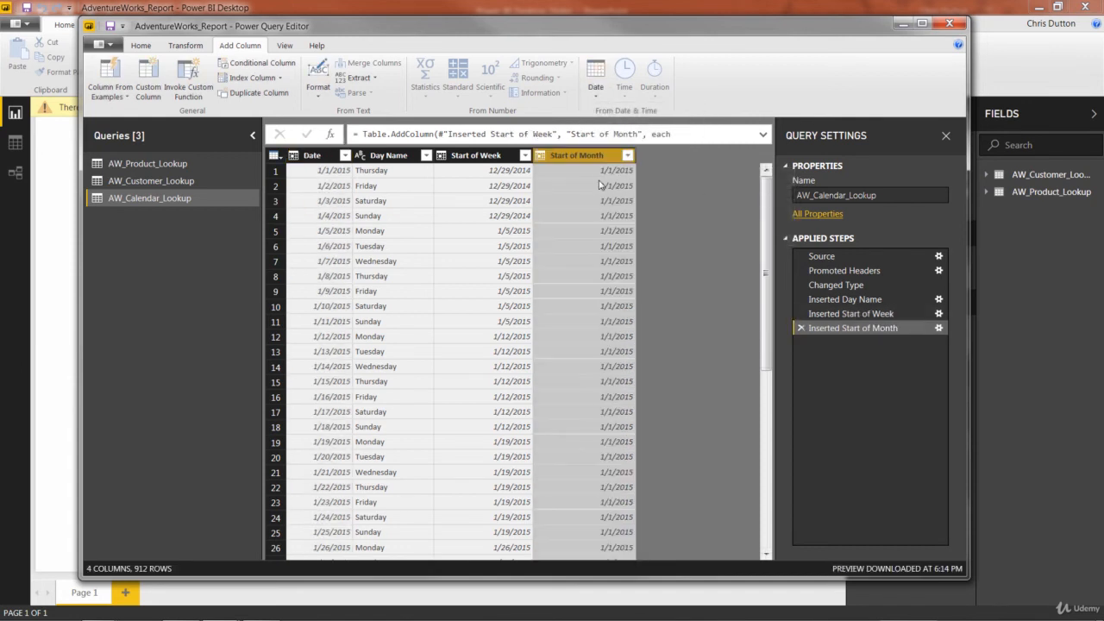
scroll(595, 301, "down", 8)
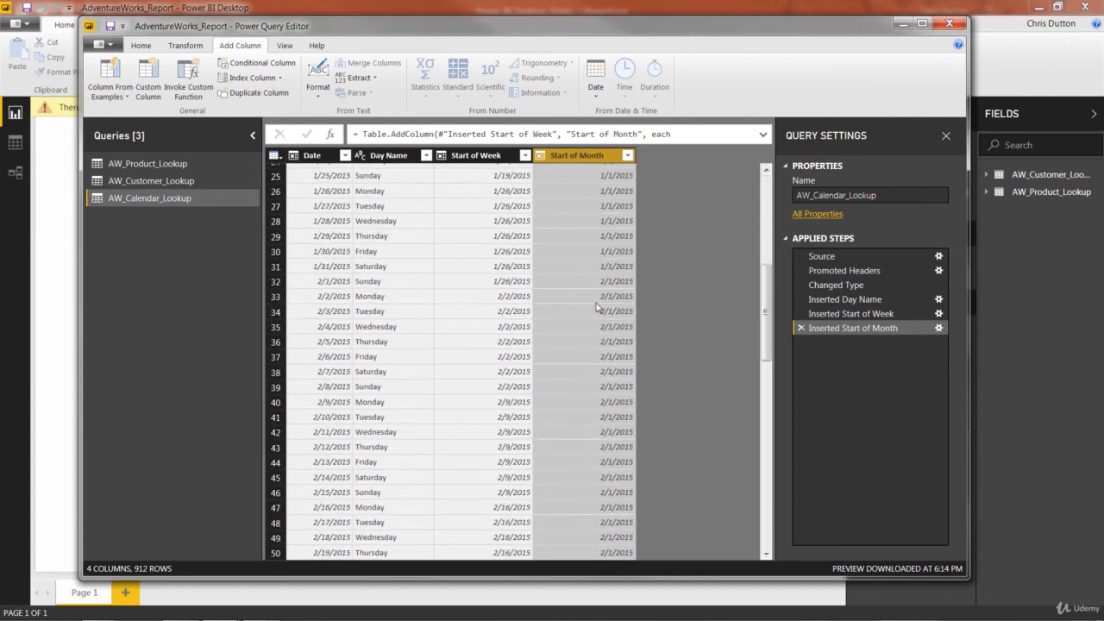
scroll(604, 328, "up", 8)
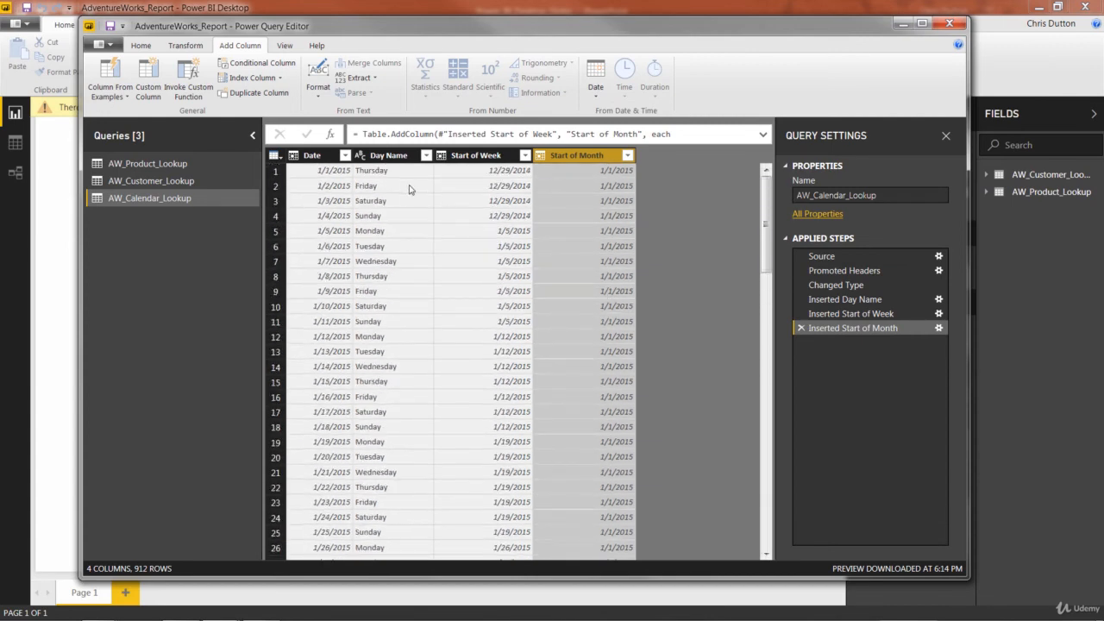
Step: Add a column with the name of the month, derived from the Date column
left_click(314, 160)
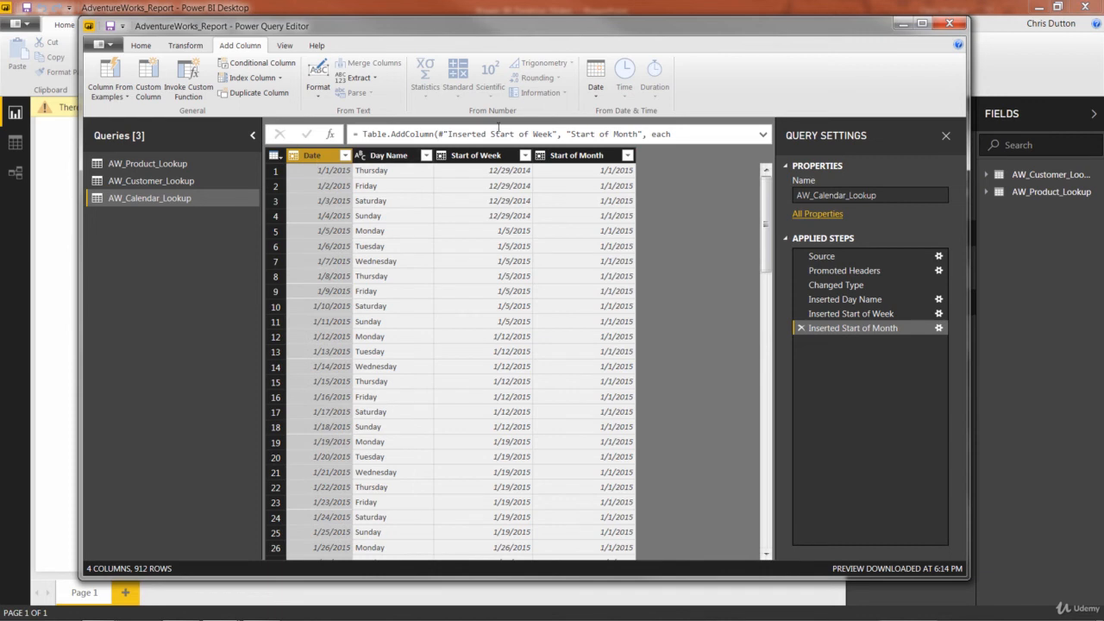
left_click(596, 91)
mouse_move(617, 174)
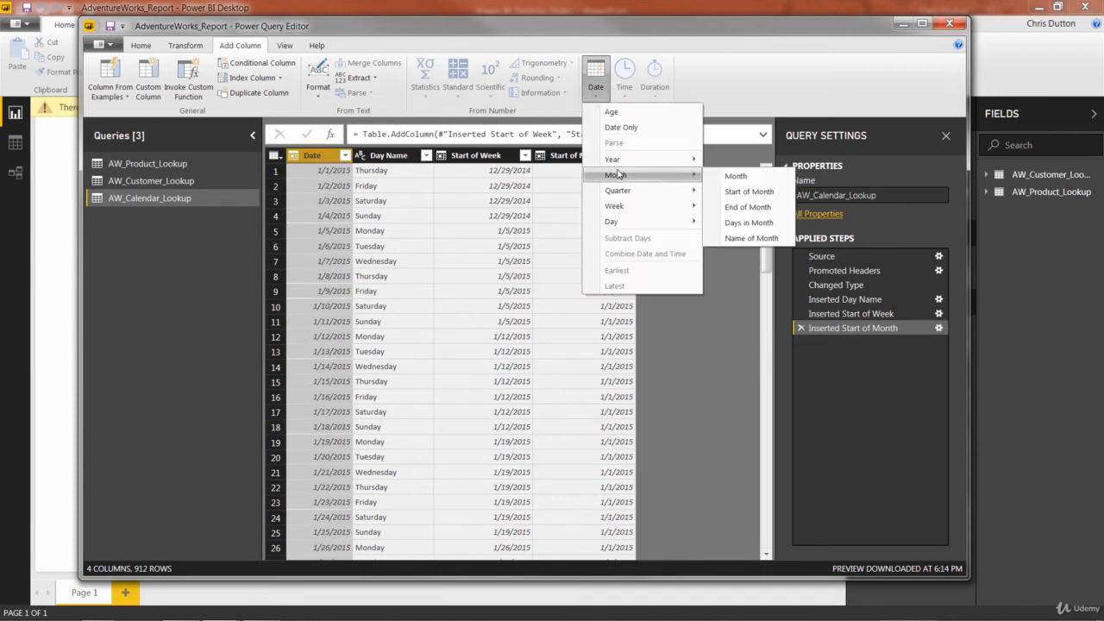
left_click(749, 238)
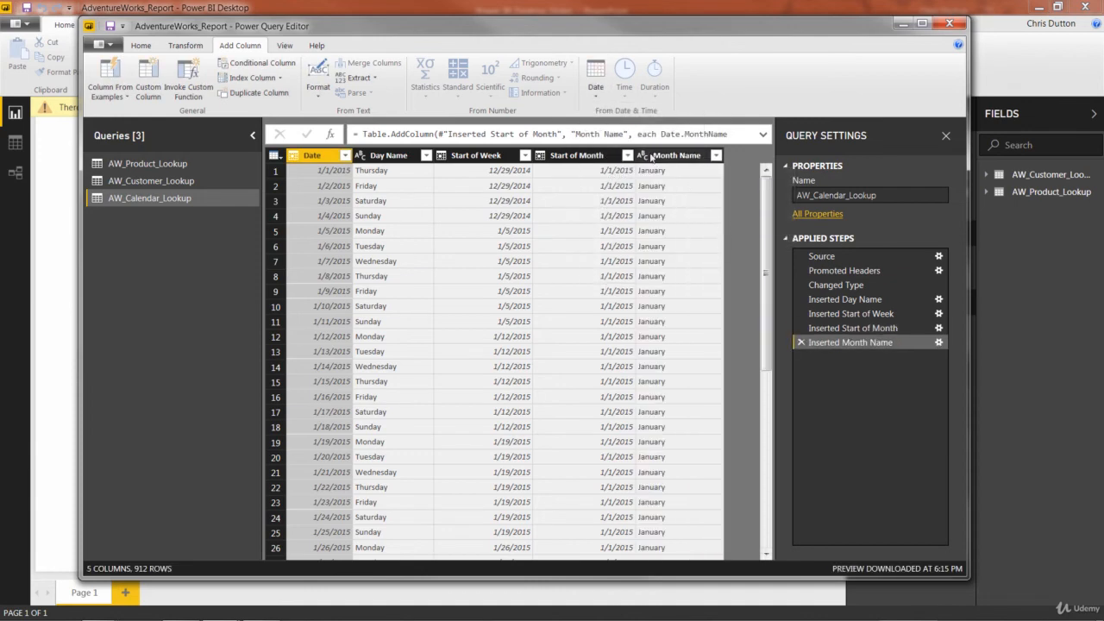
Step: Add a Start of Year column derived from the Date column
left_click(603, 99)
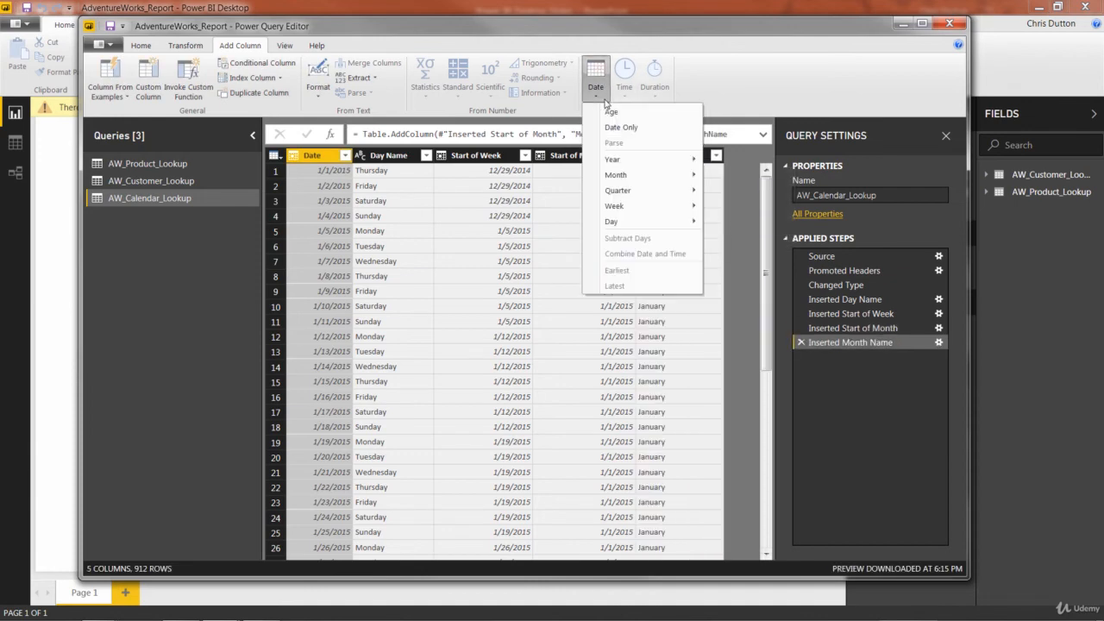
mouse_move(624, 159)
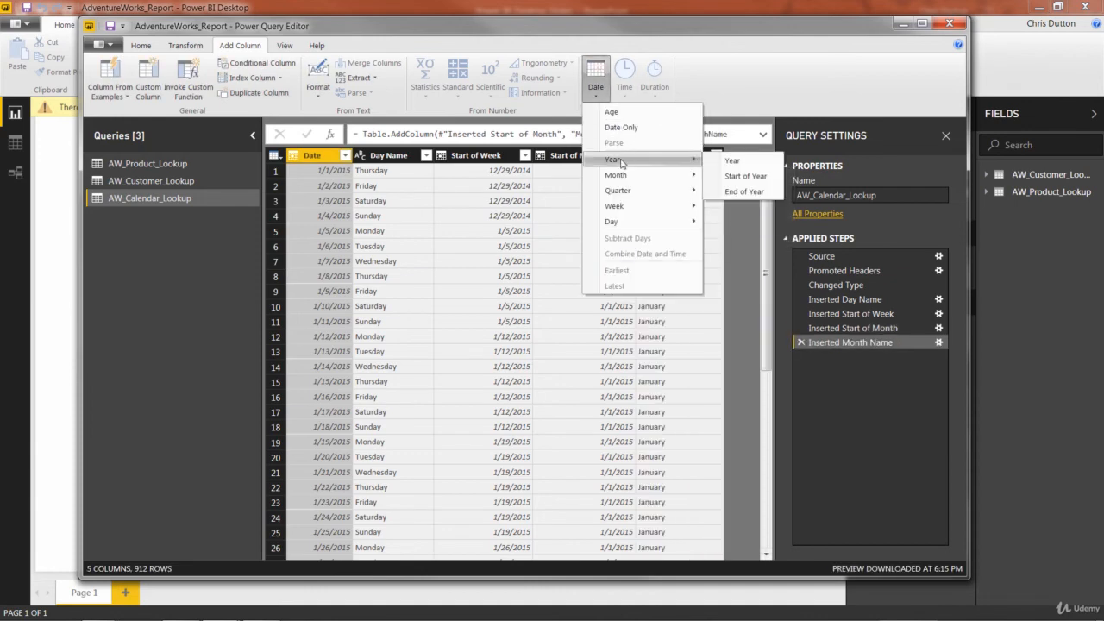
left_click(735, 176)
Step: Add a Year column derived from the Date column and review all the calendar query's columns
left_click(328, 155)
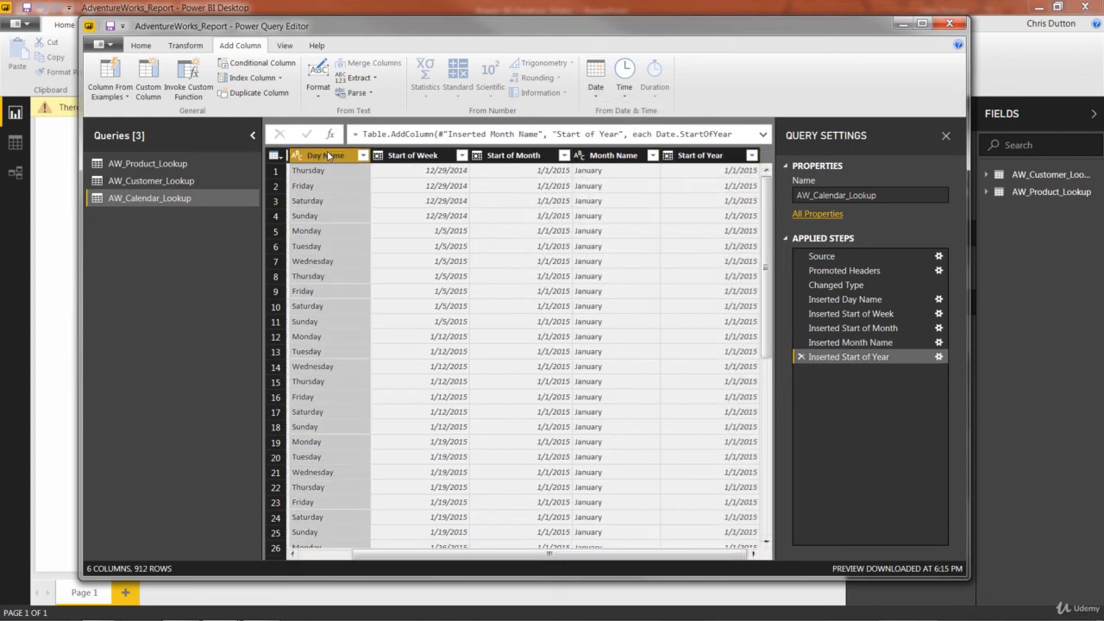
scroll(493, 552, "left", 2)
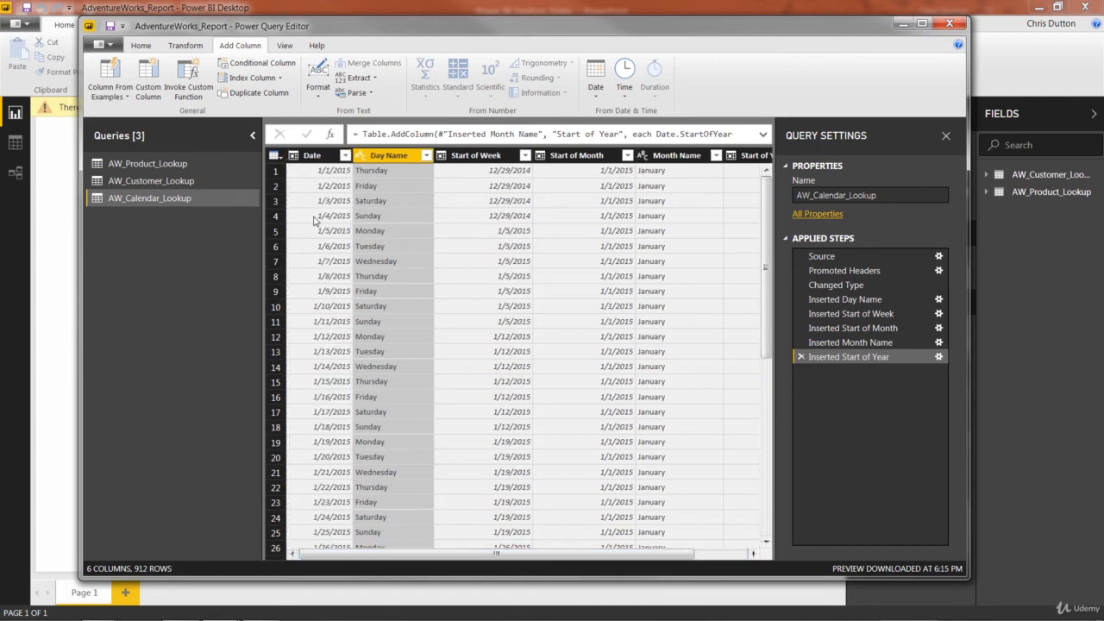
left_click(312, 155)
left_click(595, 86)
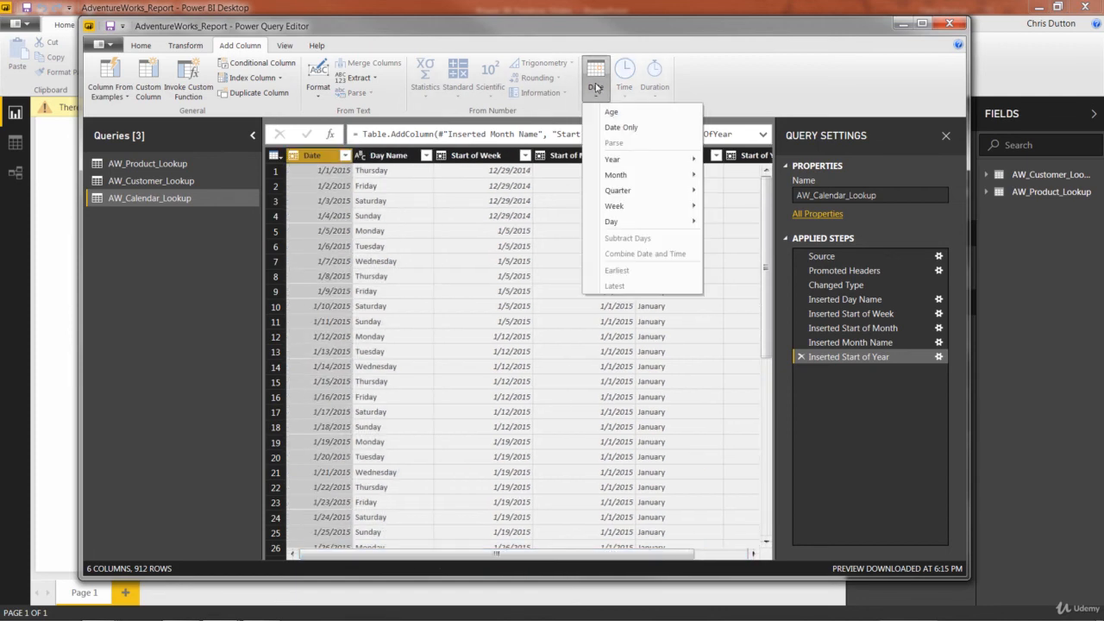
left_click(728, 158)
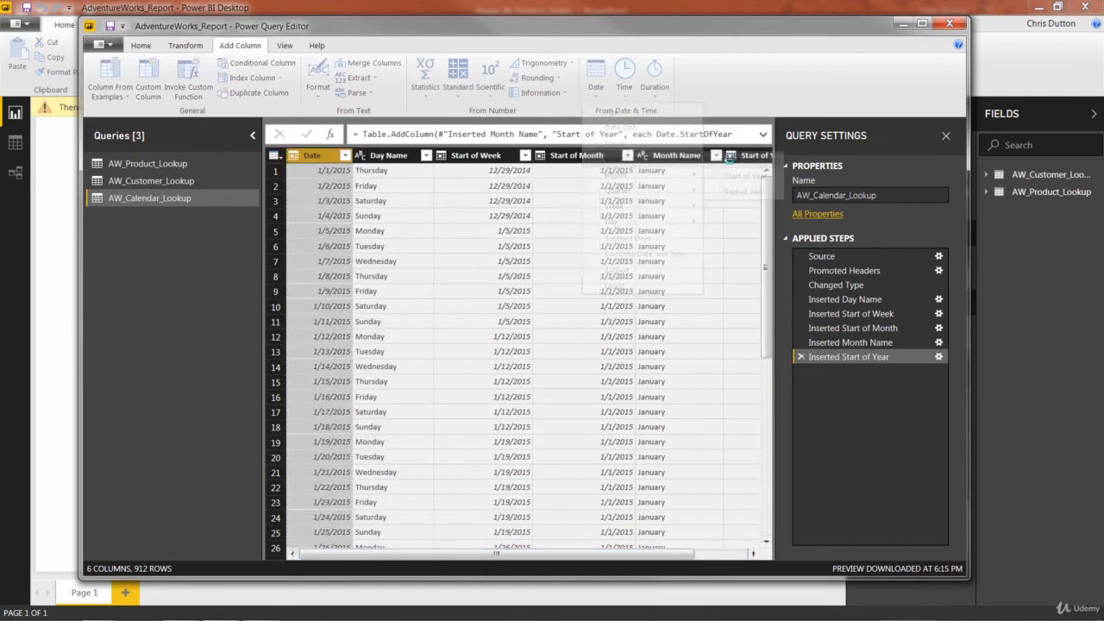
left_click_drag(472, 554, 375, 557)
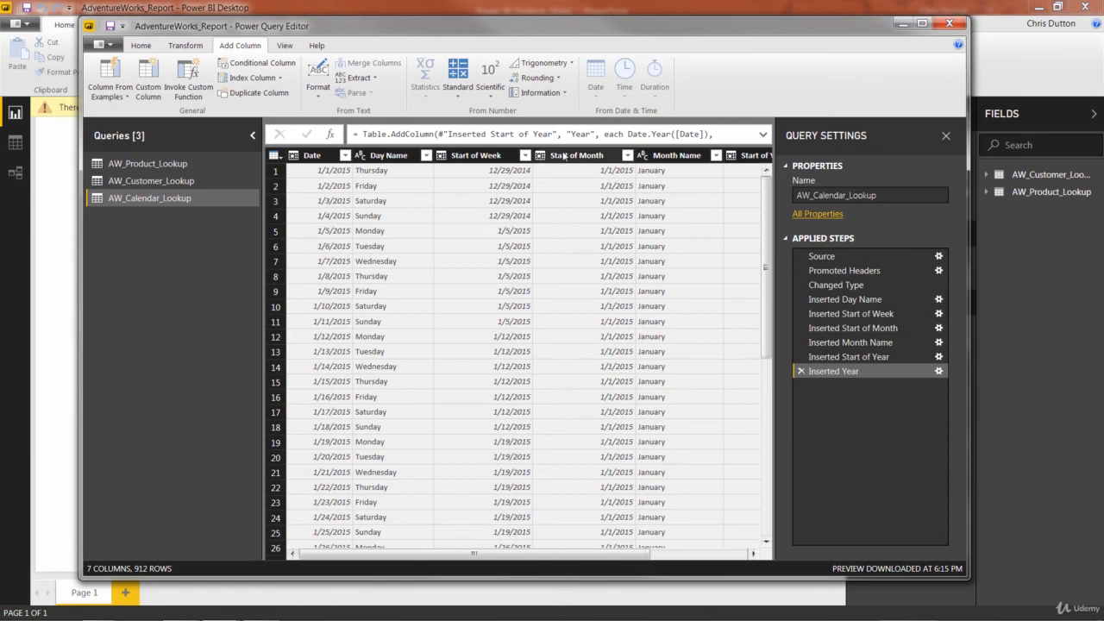
left_click_drag(552, 556, 648, 557)
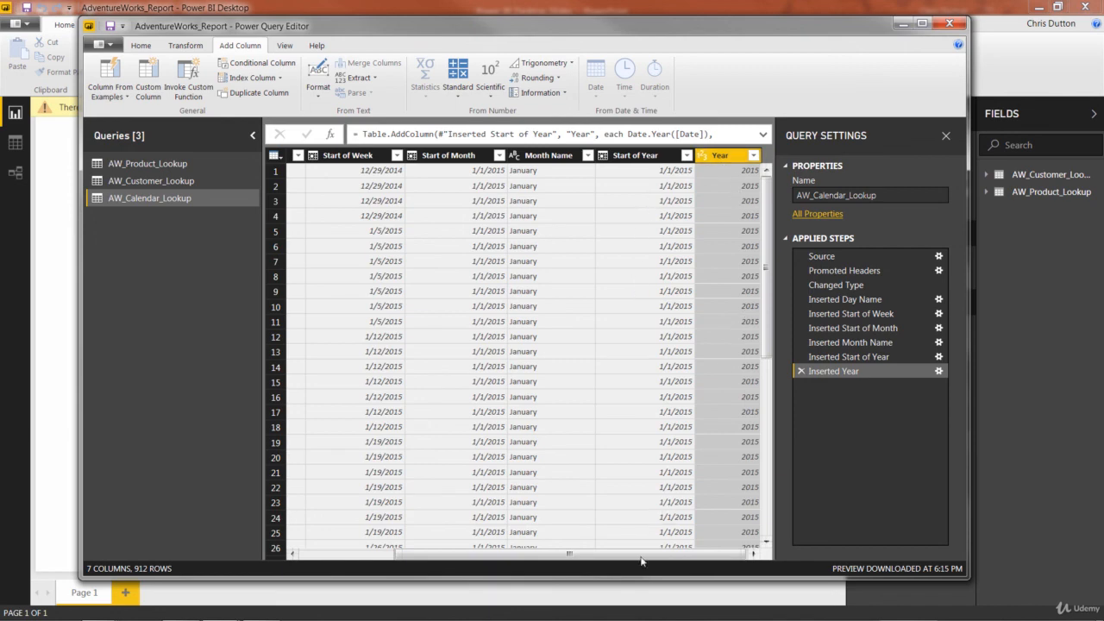
left_click_drag(640, 561, 598, 556)
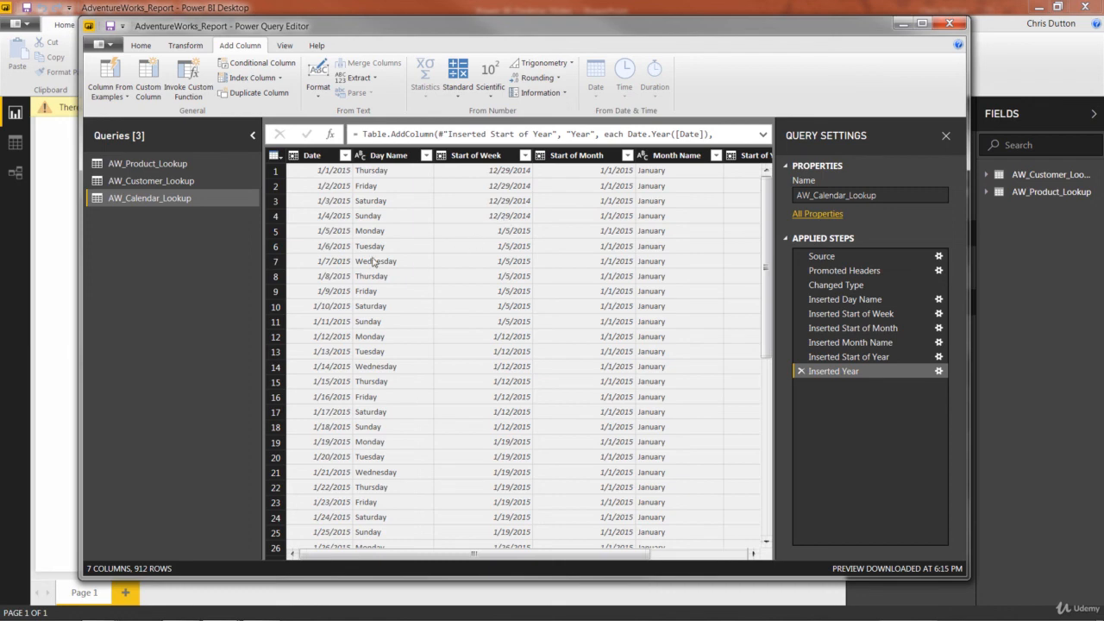
Step: Close and apply the query changes, and view the AW_Calendar_Lookup table's fields in the Relationships view
left_click(139, 47)
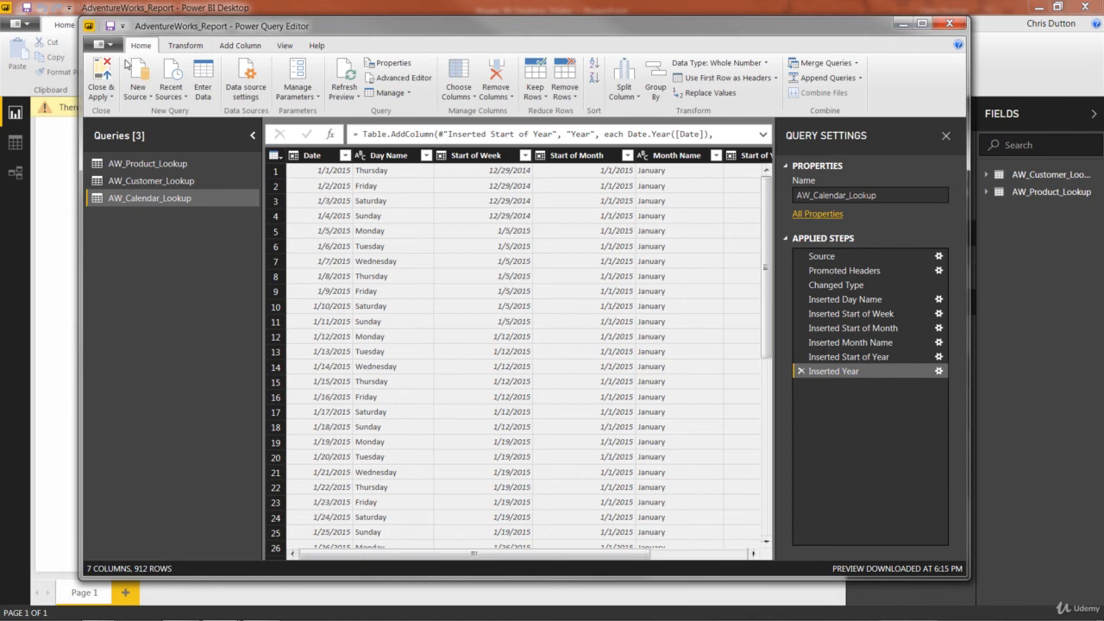
left_click(103, 69)
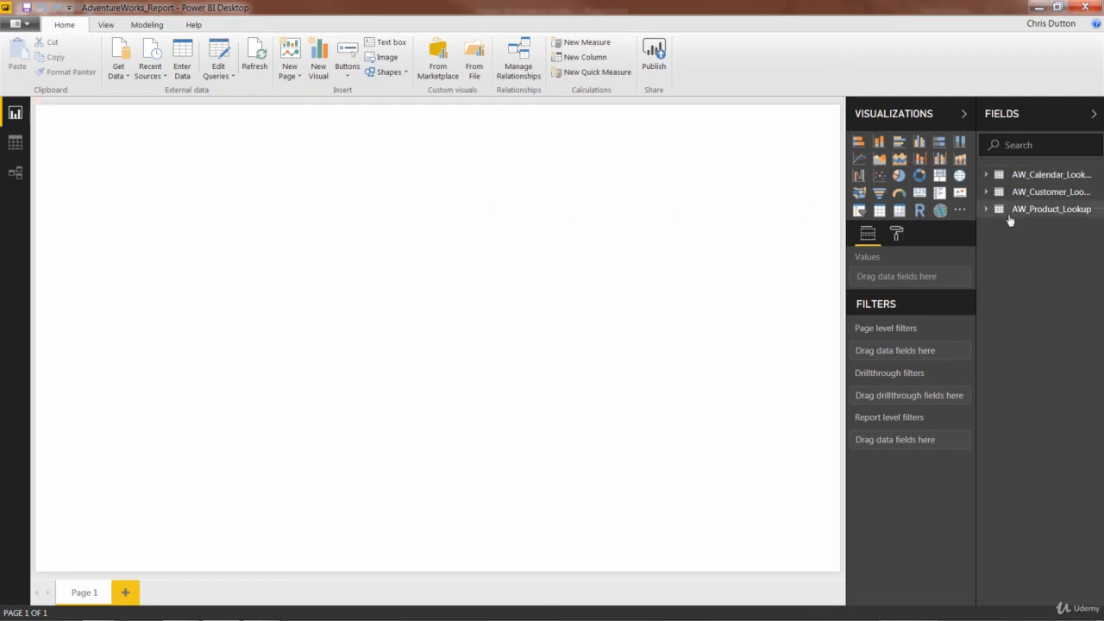
left_click(16, 172)
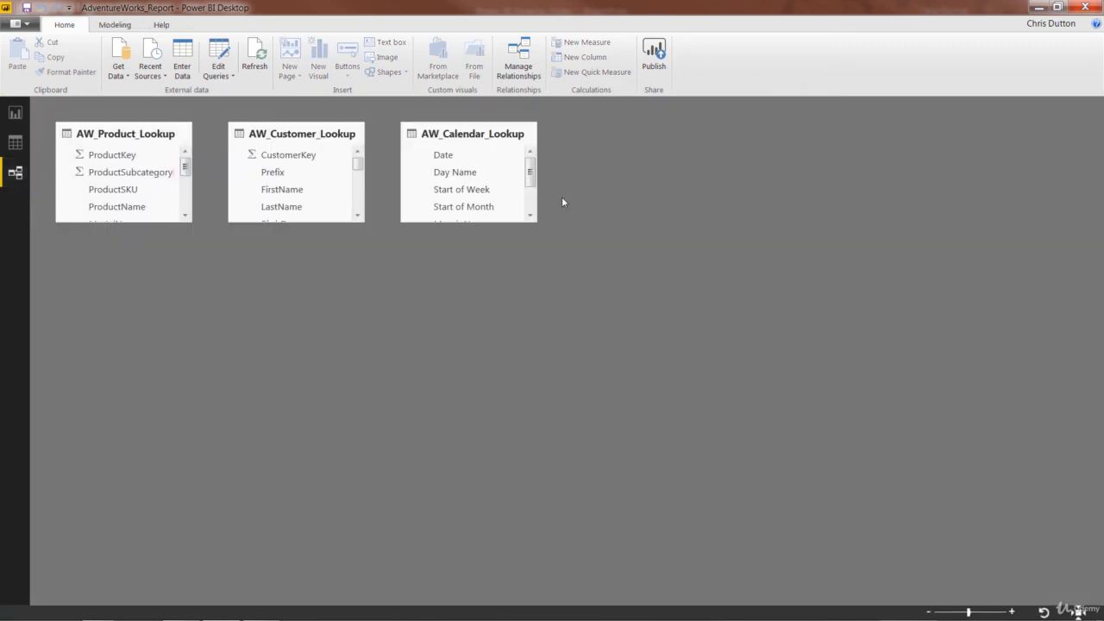
mouse_move(531, 174)
left_mouse_down()
mouse_move(532, 197)
mouse_move(532, 173)
left_mouse_up()
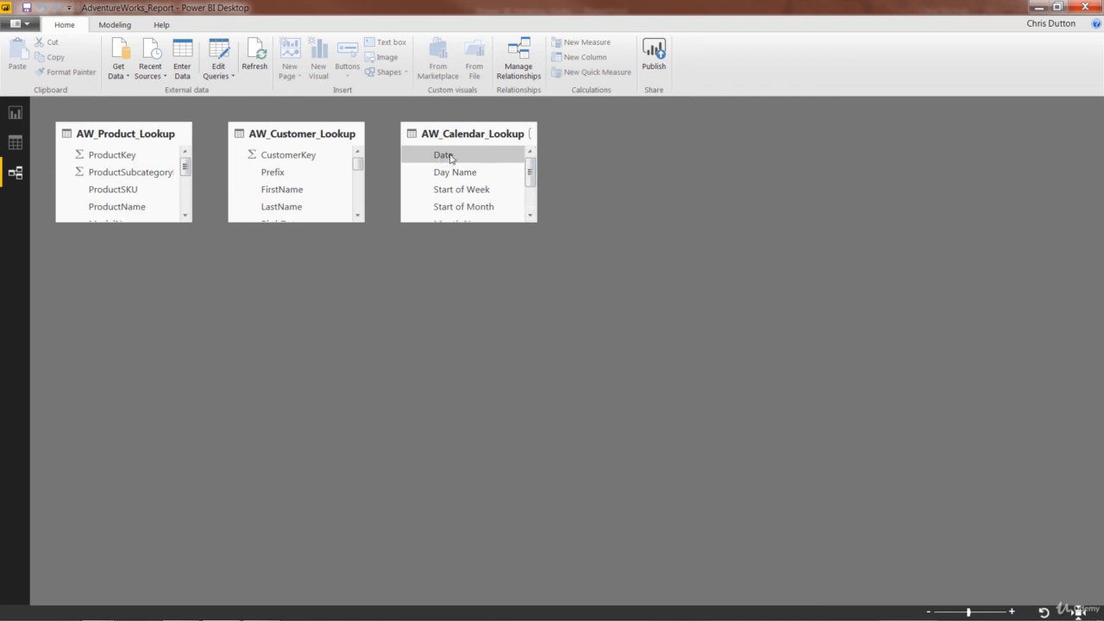